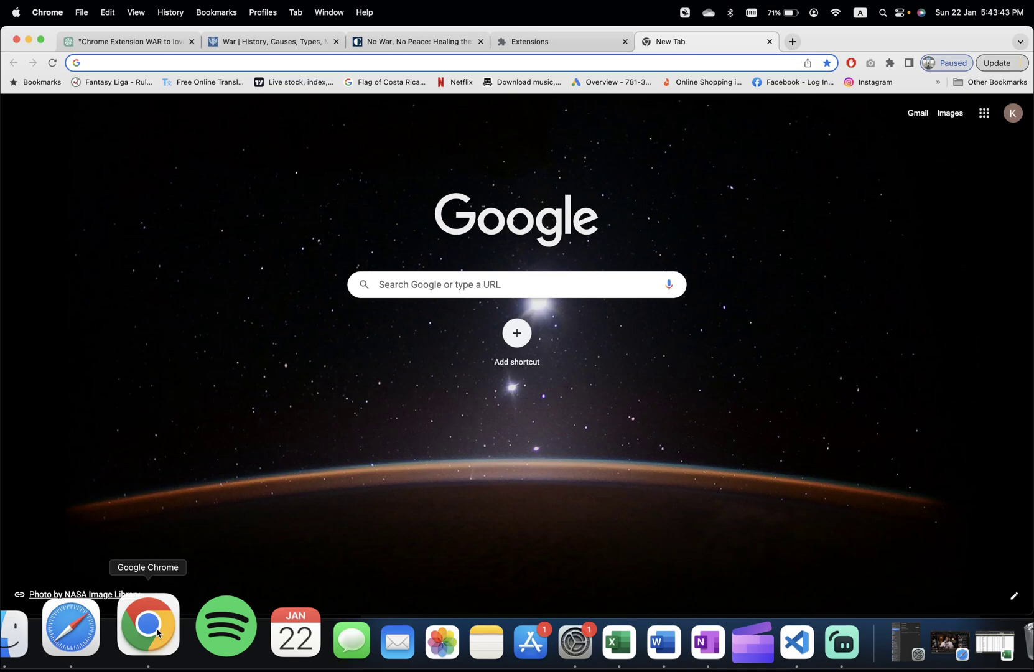
# Step: Select the content.js innerHTML replace line from ChatGPT's extension answer for copying
pyautogui.click(128, 46)
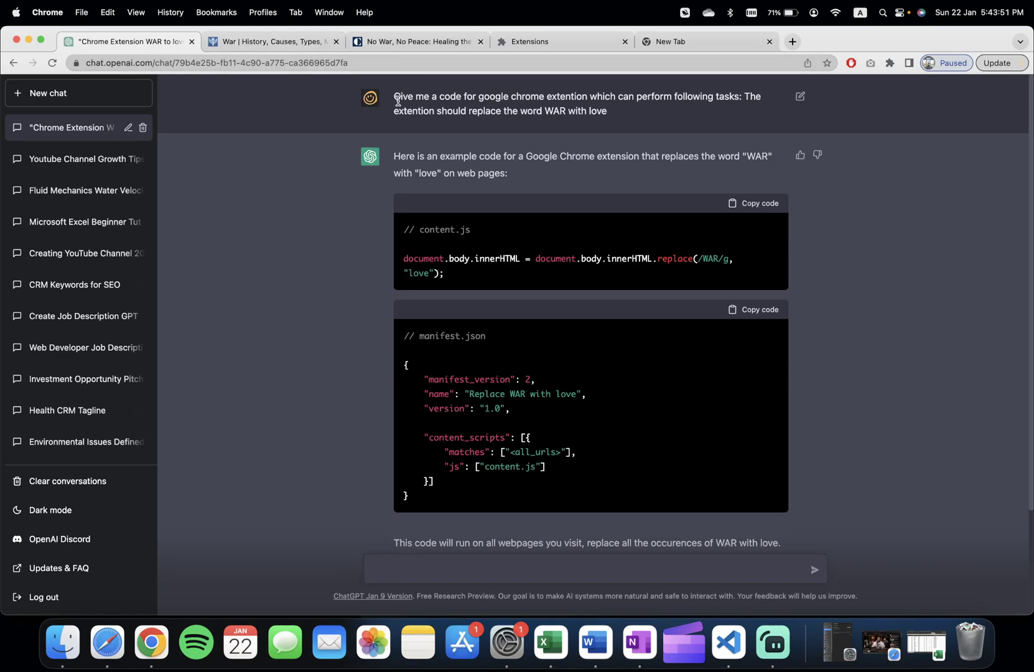
pyautogui.moveTo(394, 96); pyautogui.dragTo(533, 95)
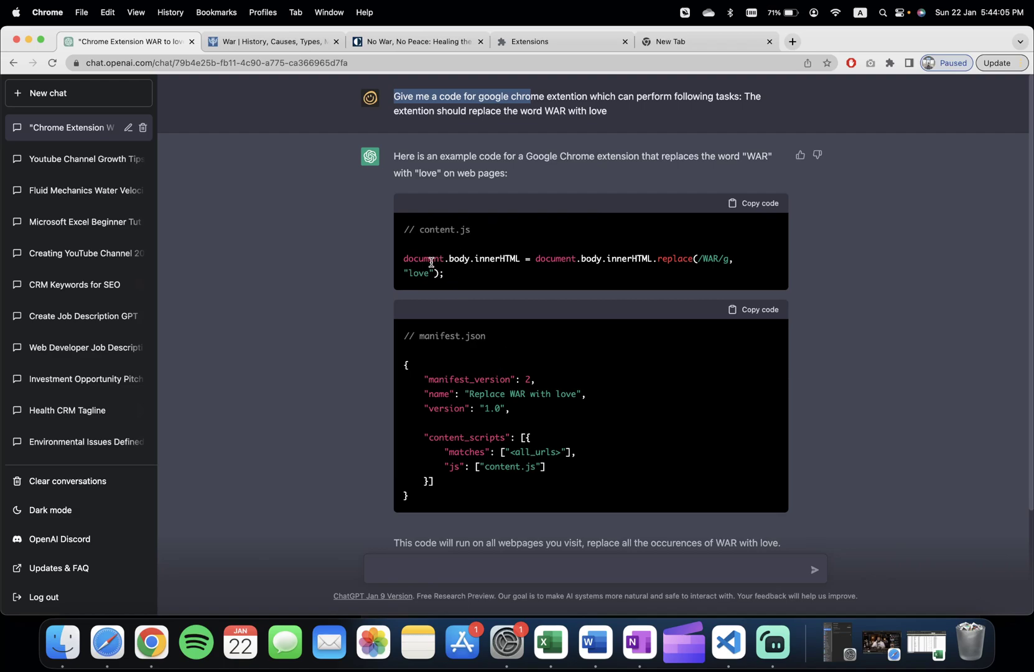
pyautogui.moveTo(471, 230); pyautogui.dragTo(422, 230)
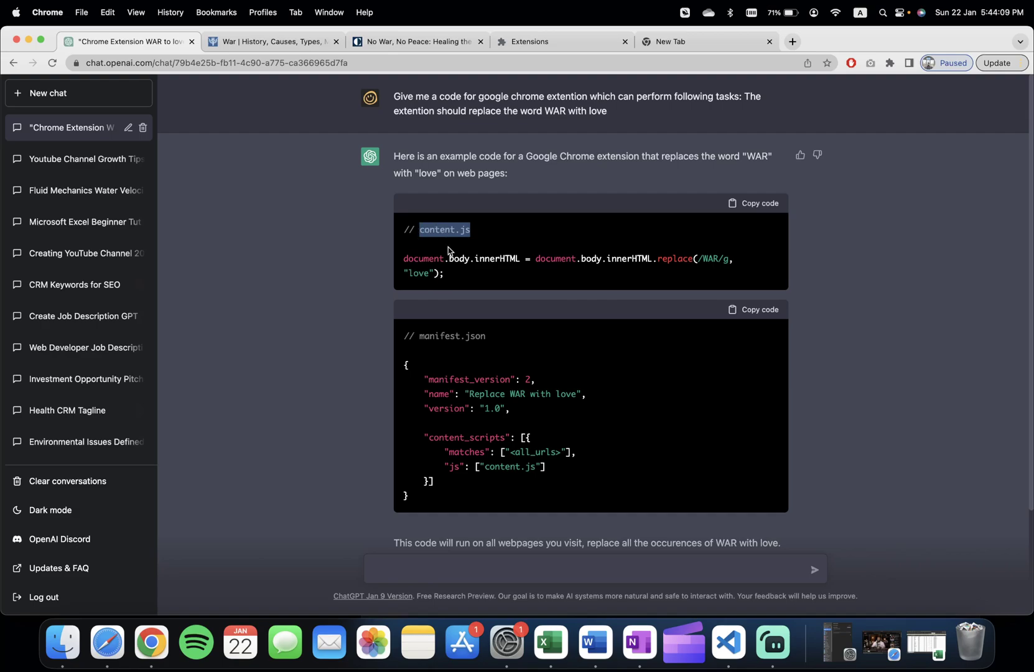
pyautogui.moveTo(446, 275); pyautogui.dragTo(405, 263)
pyautogui.press('super+c')
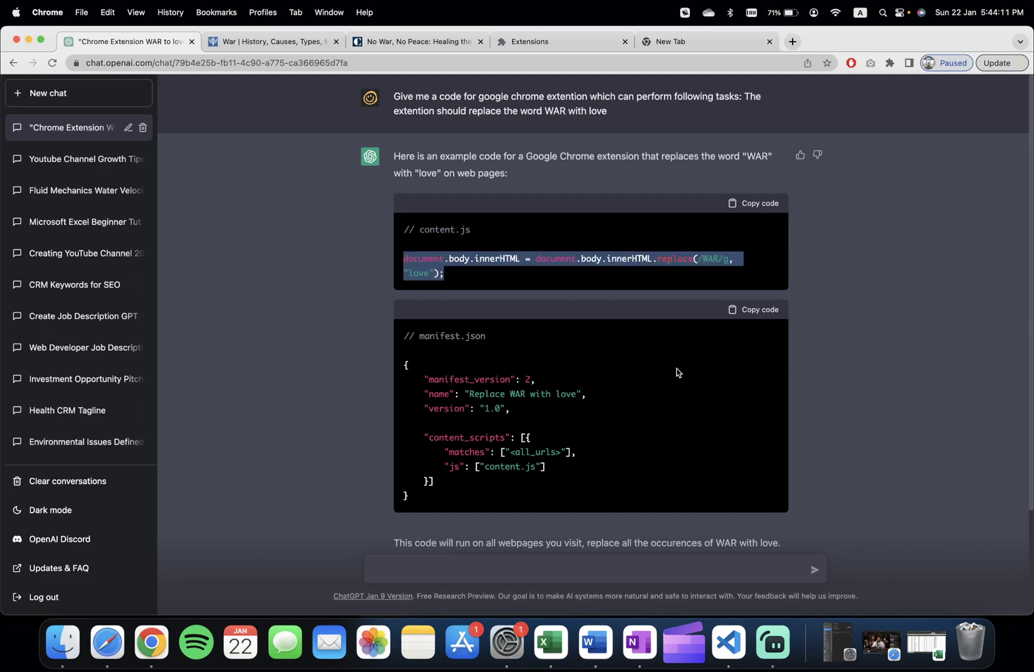
# Step: Paste the replace line into content.js and select ChatGPT's manifest.json block
pyautogui.click(726, 641)
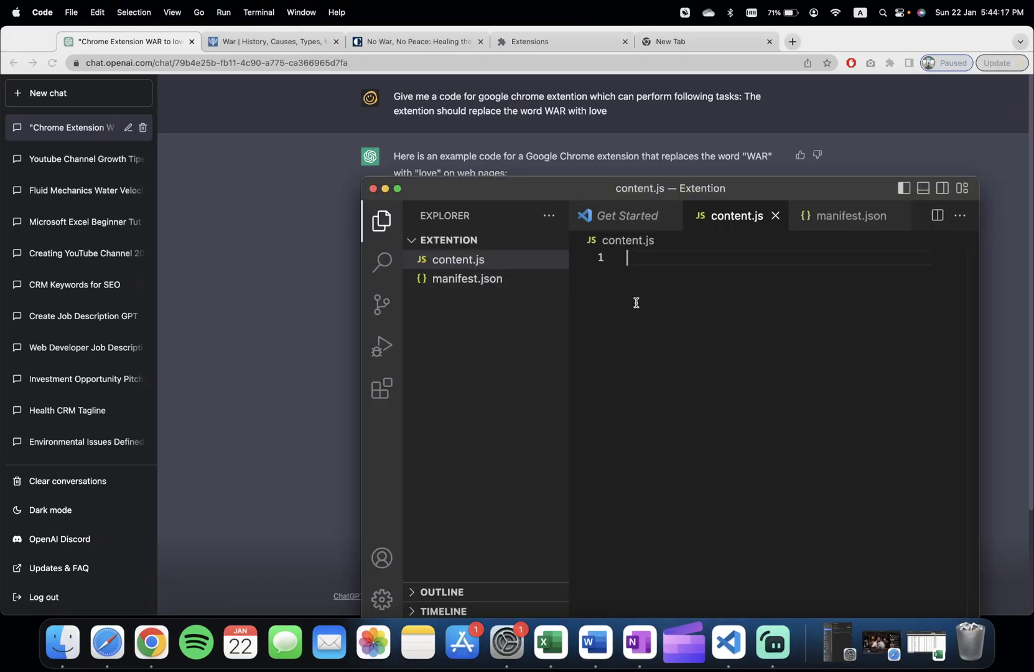
pyautogui.press('super+v')
pyautogui.click(337, 295)
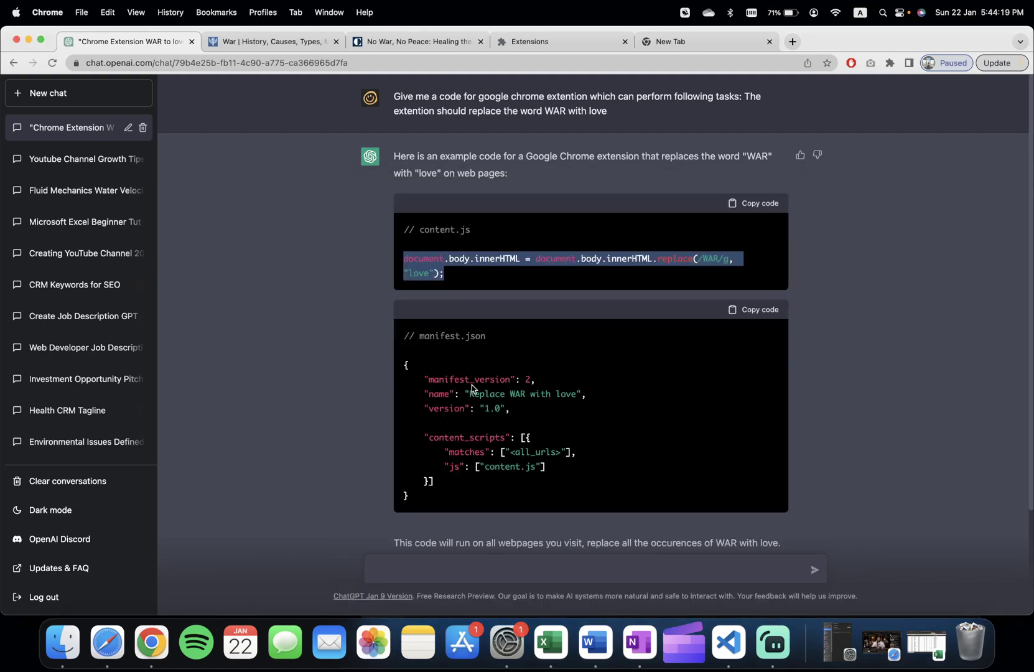
pyautogui.moveTo(413, 501); pyautogui.dragTo(402, 371)
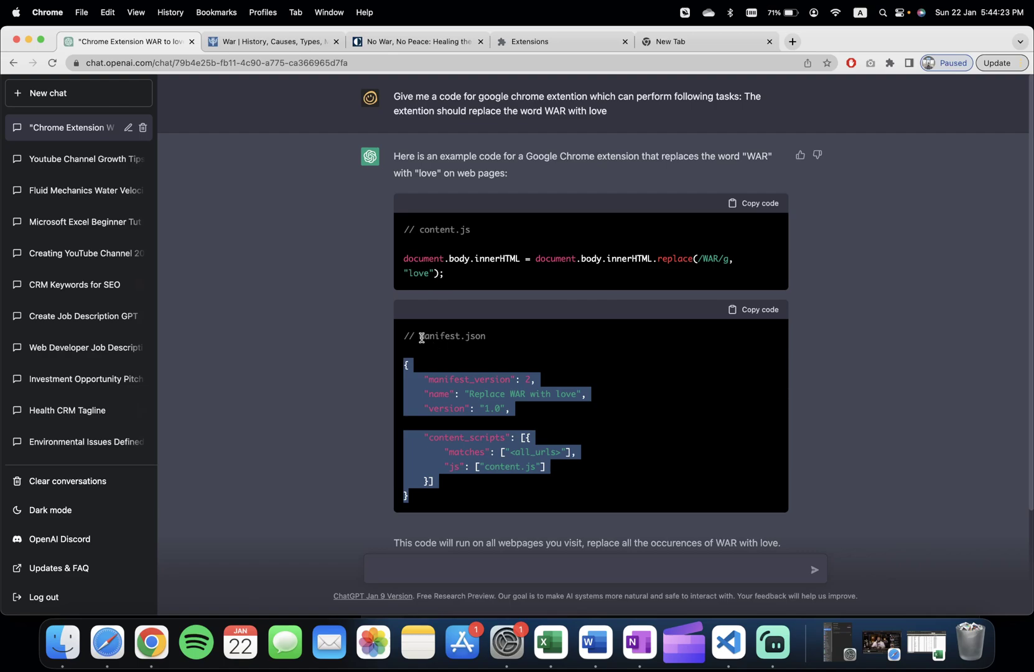
pyautogui.moveTo(419, 336); pyautogui.dragTo(513, 332)
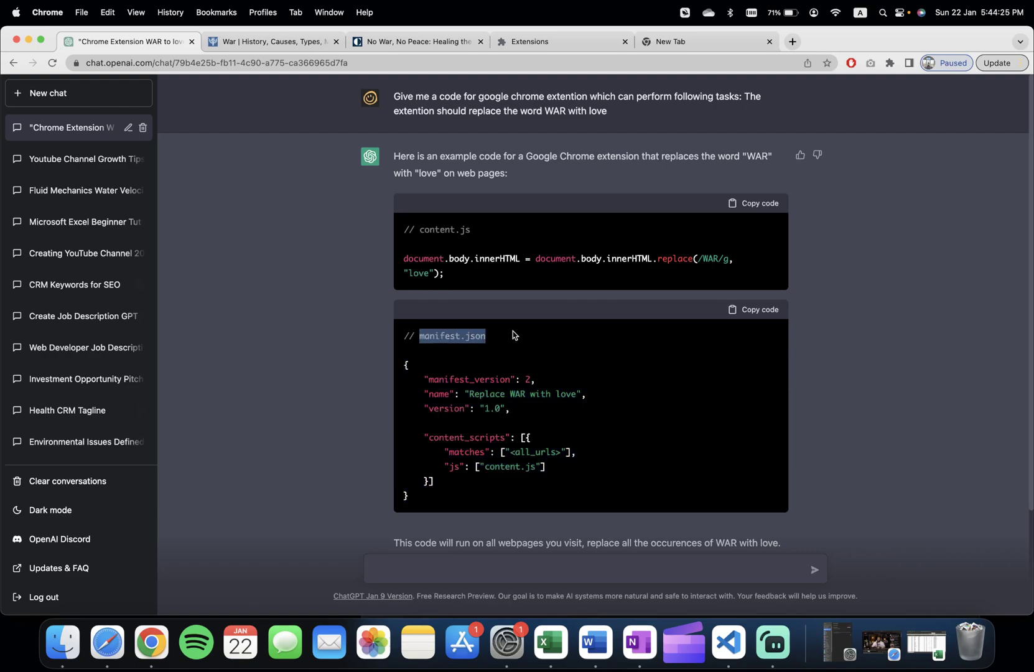
# Step: Paste the manifest block into manifest.json, noting its manifest_version 2 setting
pyautogui.click(728, 642)
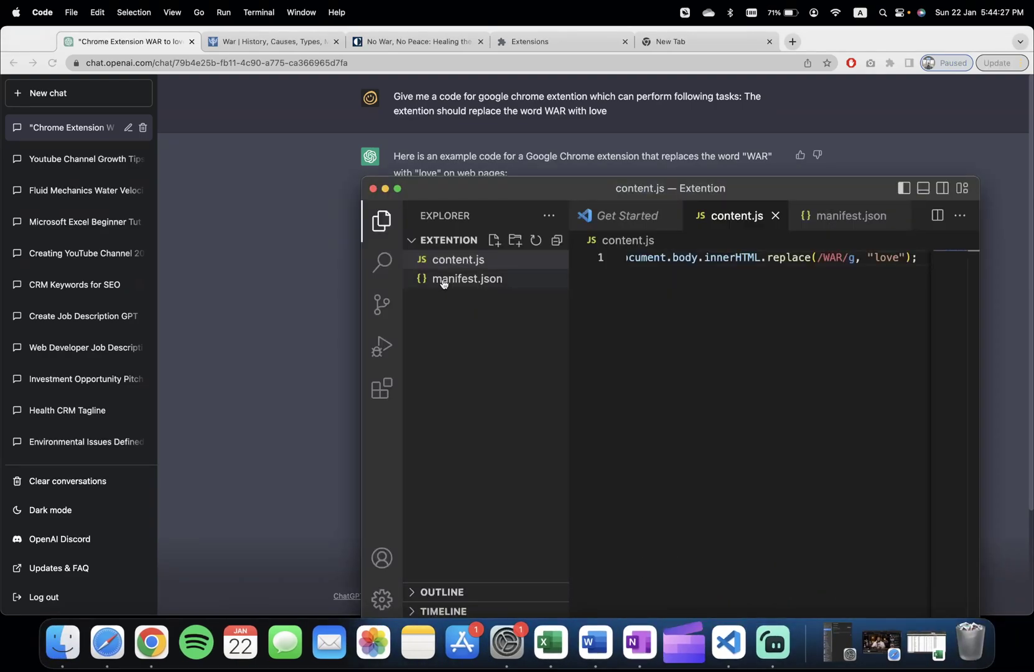
pyautogui.click(450, 280)
pyautogui.click(734, 299)
pyautogui.write('{     "manifest_version": 2,     "name": "Replace WAR with love",     "version": "1.0",      "content_scripts": [{         "matches": ["<all_urls>"],         "js": ["content.js"]     }] }')
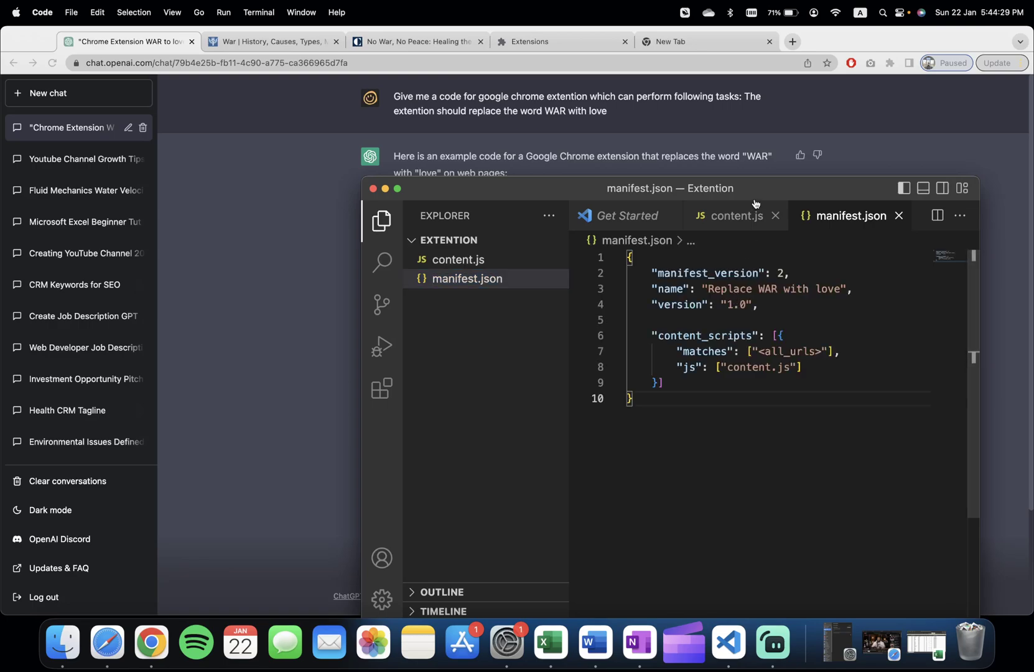
pyautogui.moveTo(751, 193); pyautogui.dragTo(613, 173)
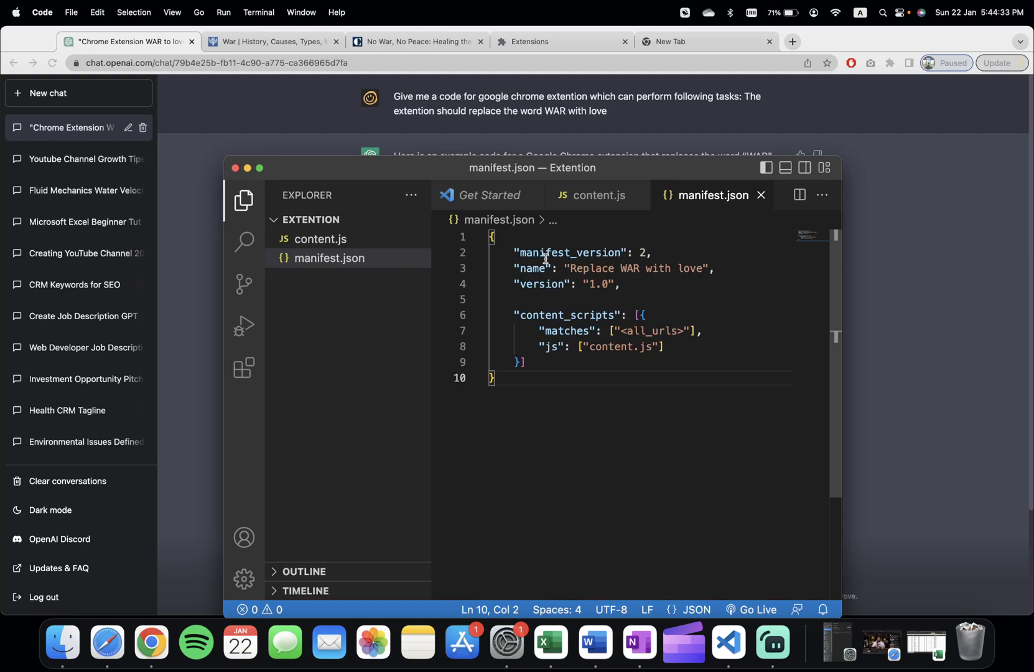
pyautogui.moveTo(532, 253); pyautogui.dragTo(617, 253)
# Step: Change manifest_version to 3 and make the content.js pattern /war/g lowercase
pyautogui.click(646, 252)
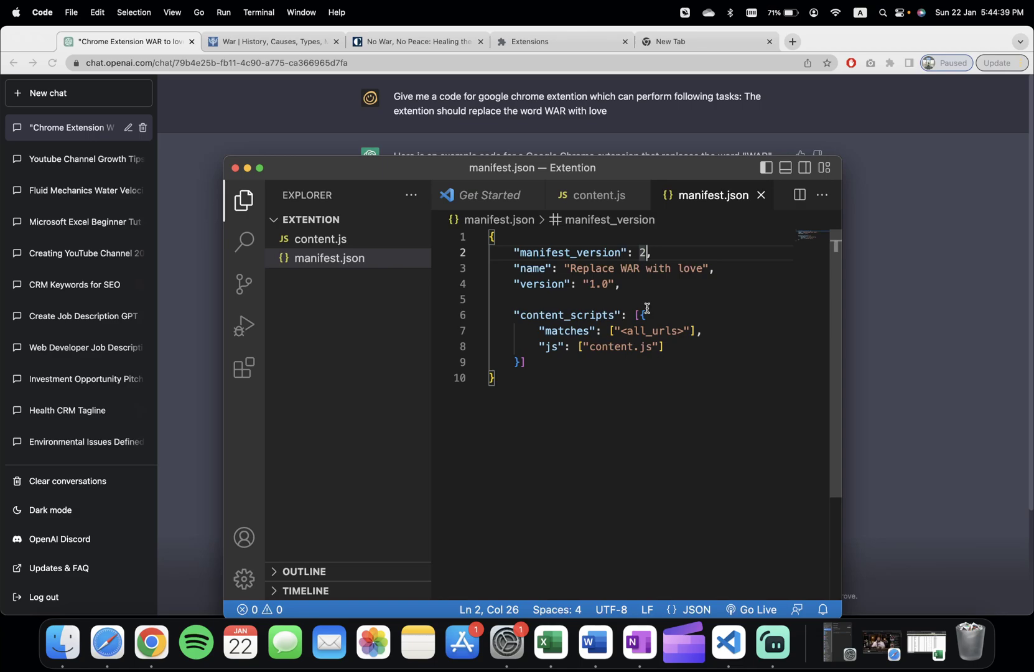
pyautogui.press('BackSpace')
pyautogui.write('3')
pyautogui.click(335, 239)
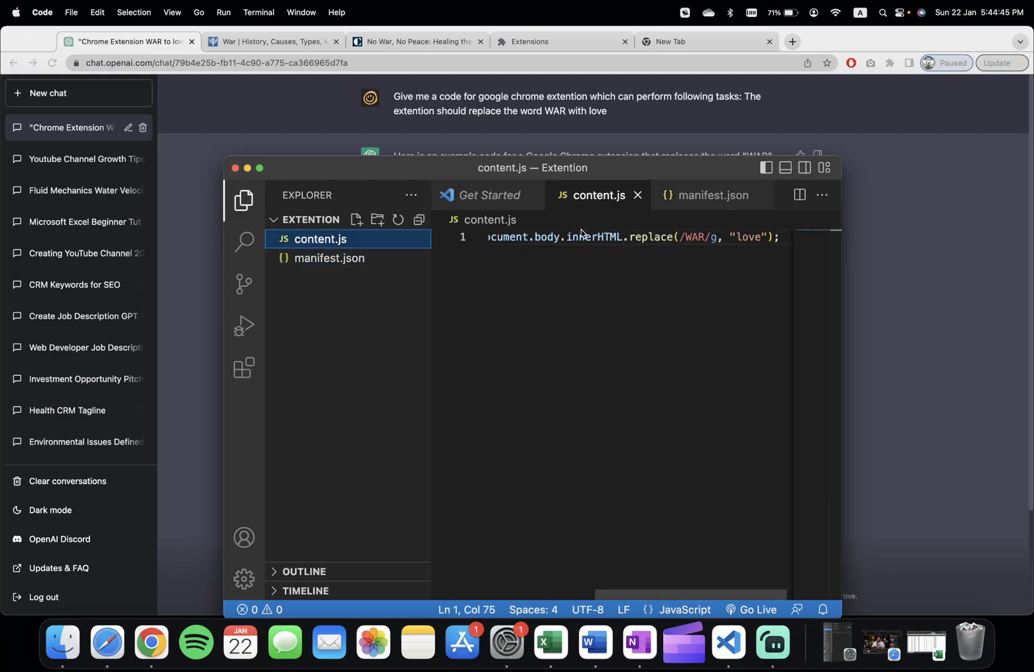
pyautogui.doubleClick(697, 237)
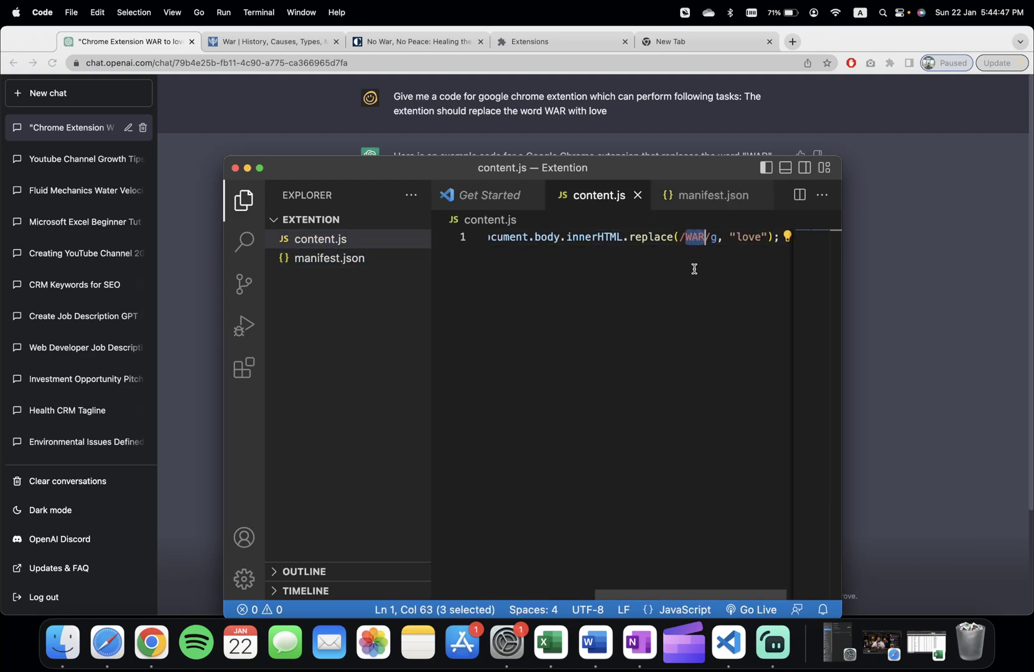
pyautogui.write('w')
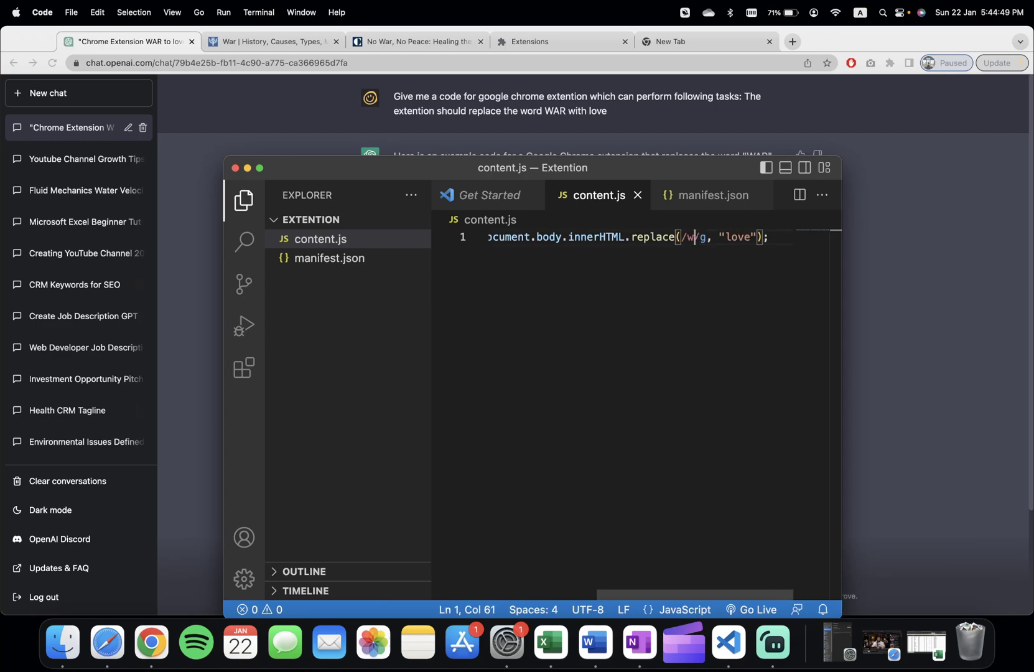
pyautogui.write('ar')
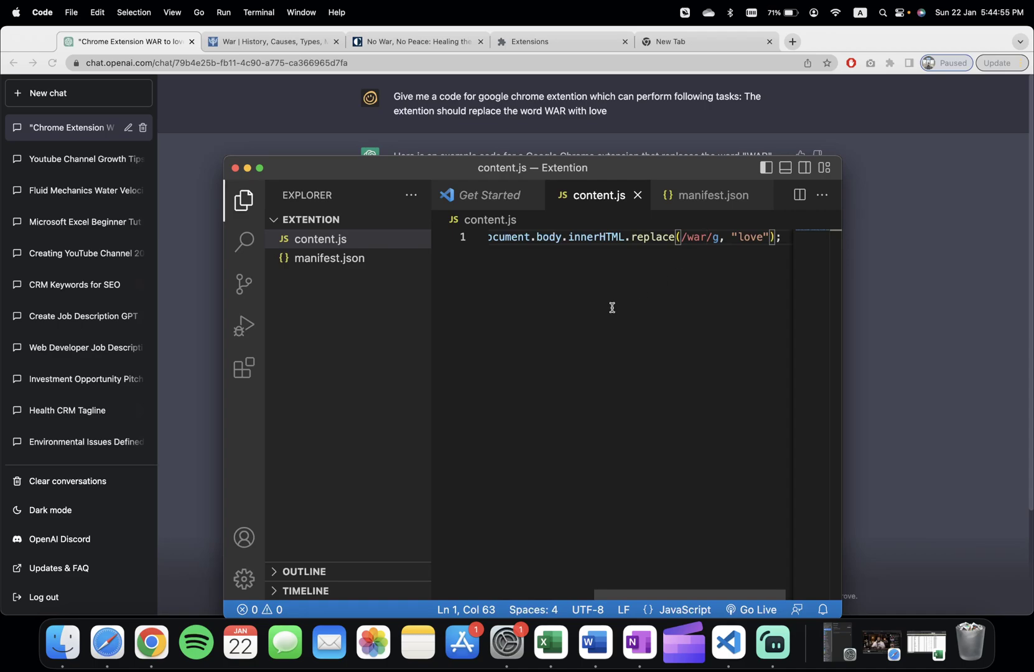
# Step: On chrome://extensions, toggle Developer mode off and back on
pyautogui.click(525, 49)
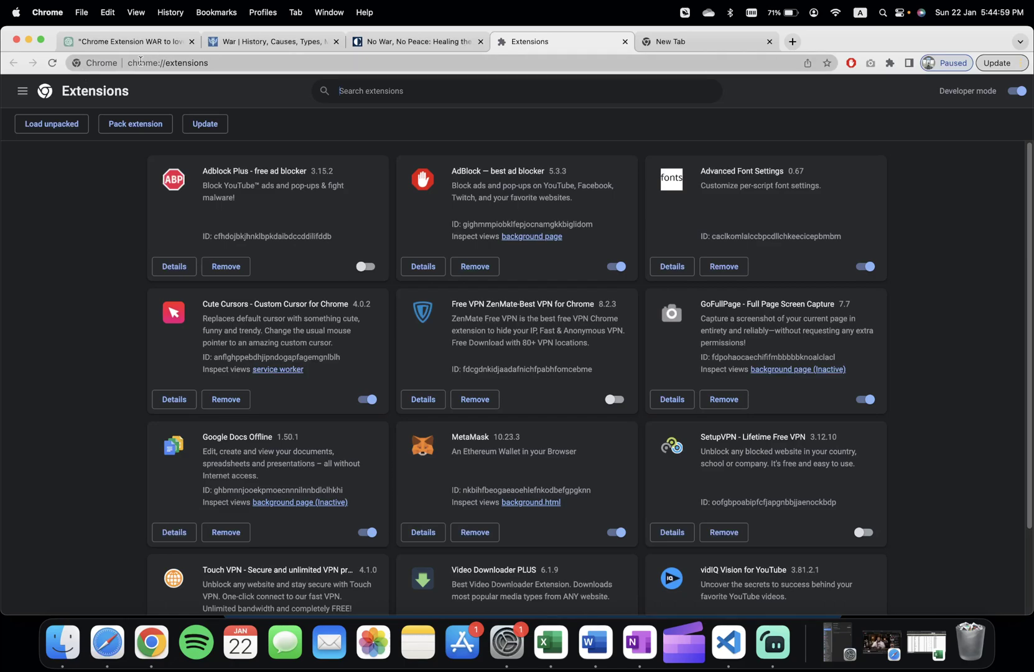
pyautogui.moveTo(131, 62); pyautogui.dragTo(239, 62)
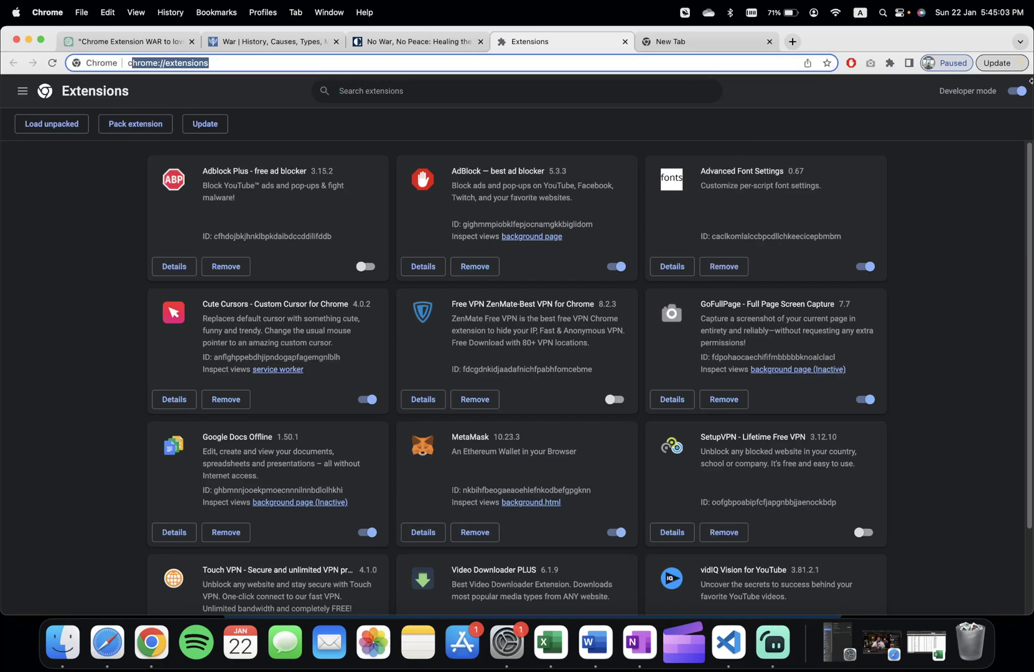
pyautogui.moveTo(944, 91); pyautogui.dragTo(1001, 92)
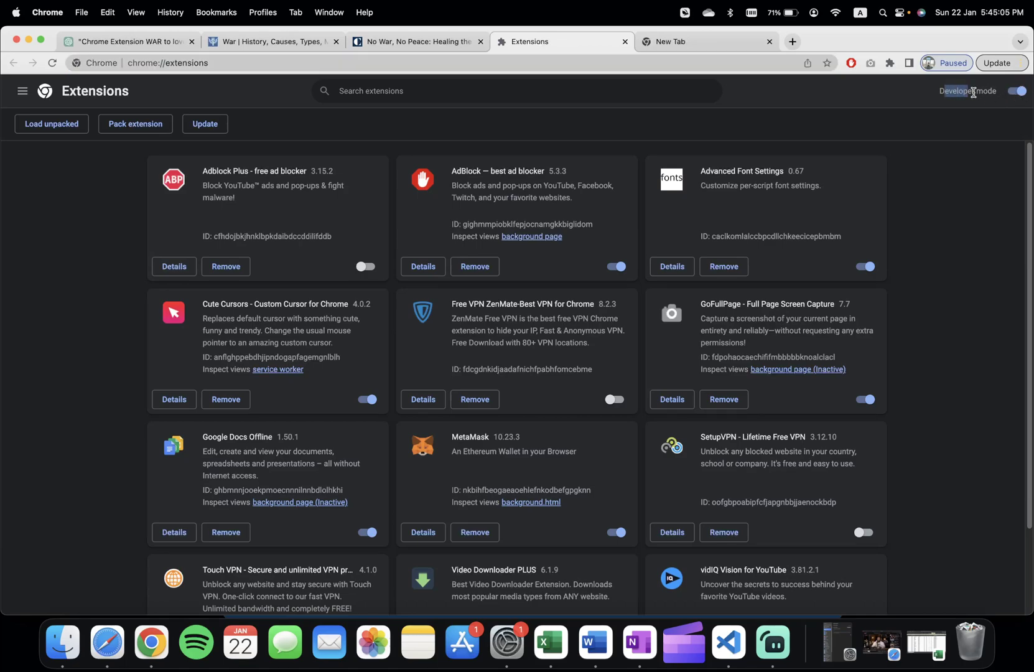
pyautogui.click(1017, 92)
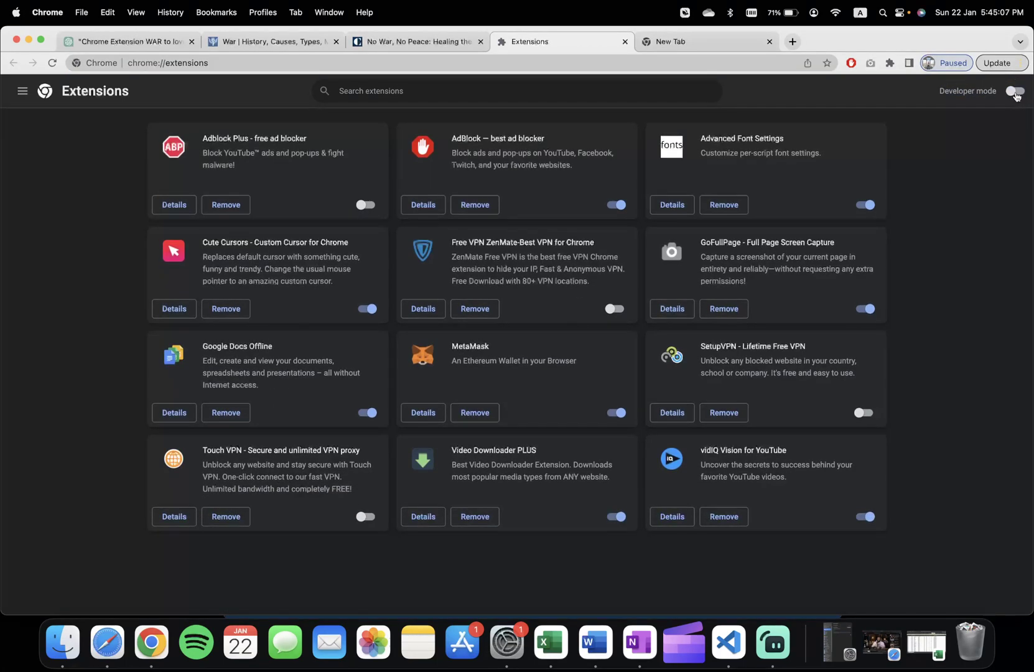
pyautogui.click(1016, 92)
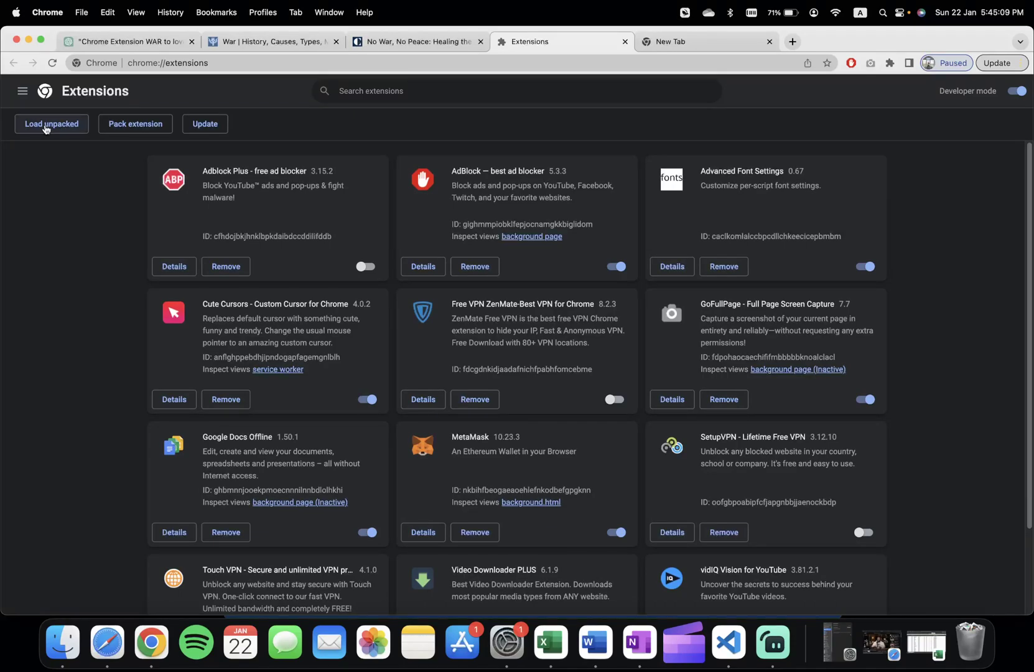
# Step: Use Load unpacked and choose the Extention folder from the home directory
pyautogui.click(33, 127)
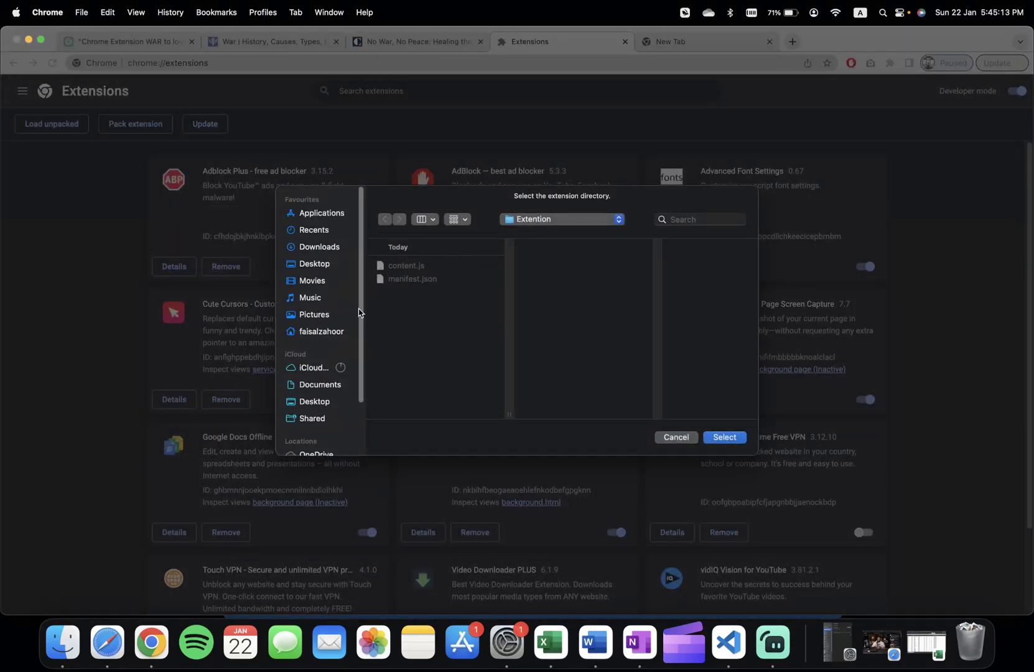
pyautogui.click(325, 332)
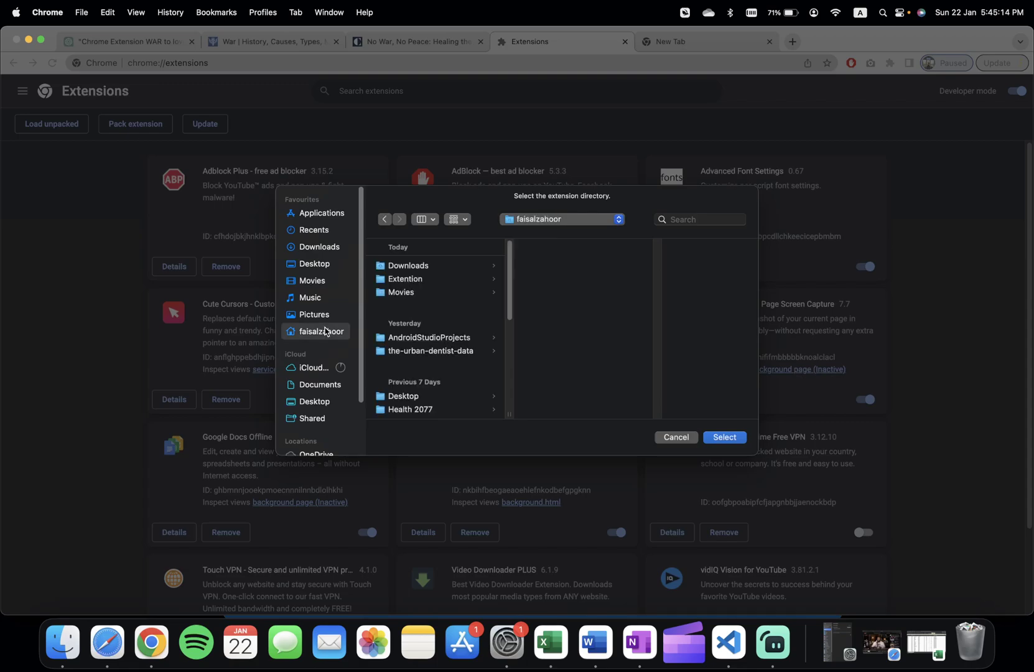
pyautogui.click(407, 280)
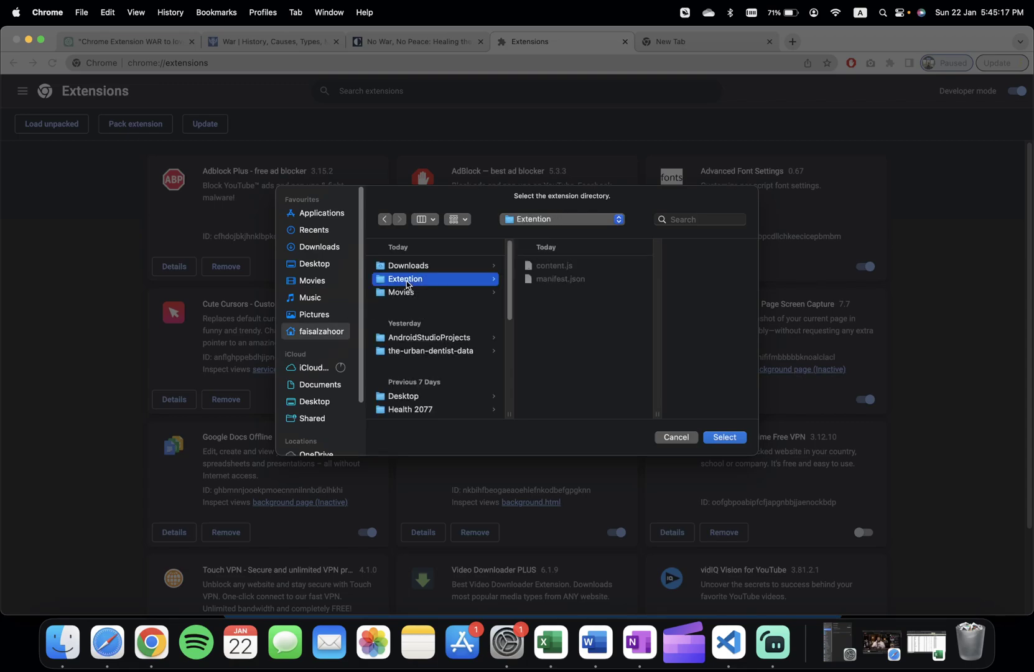
# Step: Confirm the folder, reload Replace WAR with love, and refresh the Britannica war article
pyautogui.click(722, 438)
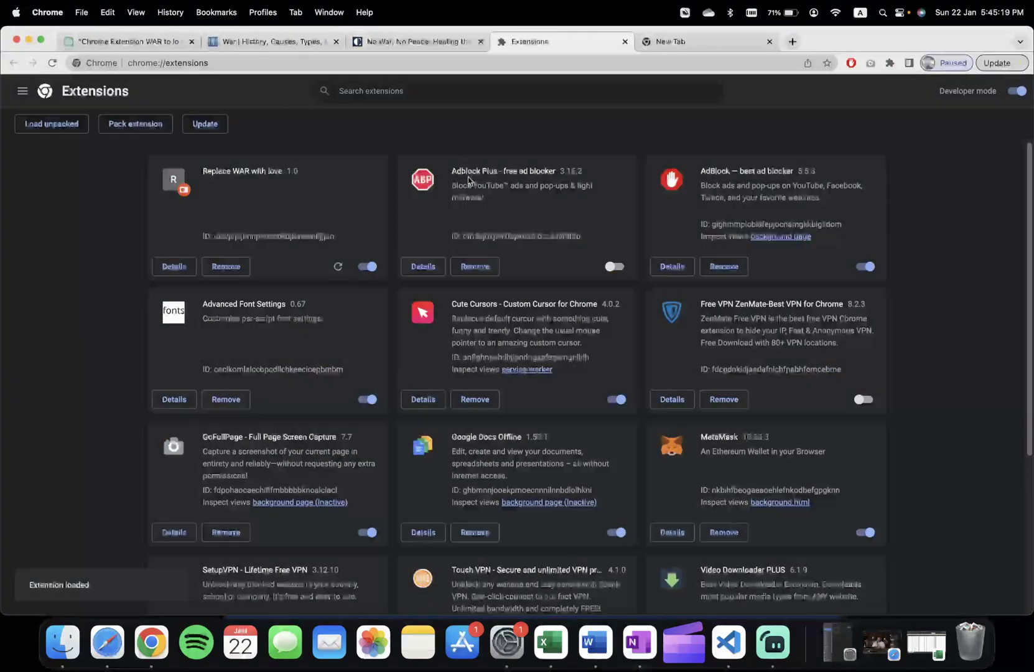
pyautogui.moveTo(201, 172); pyautogui.dragTo(286, 176)
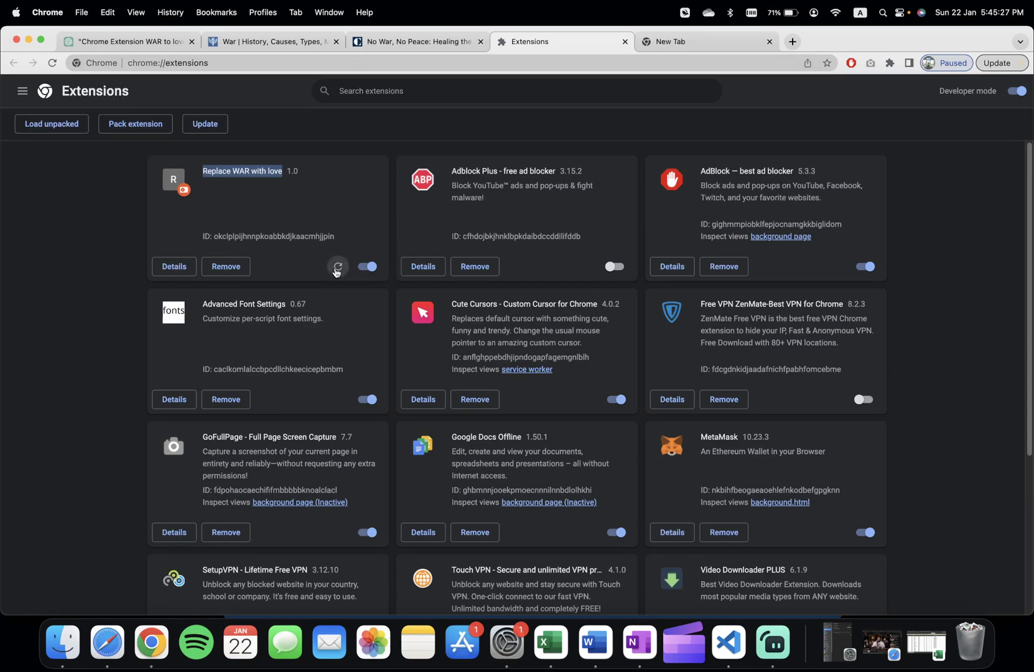
pyautogui.click(336, 267)
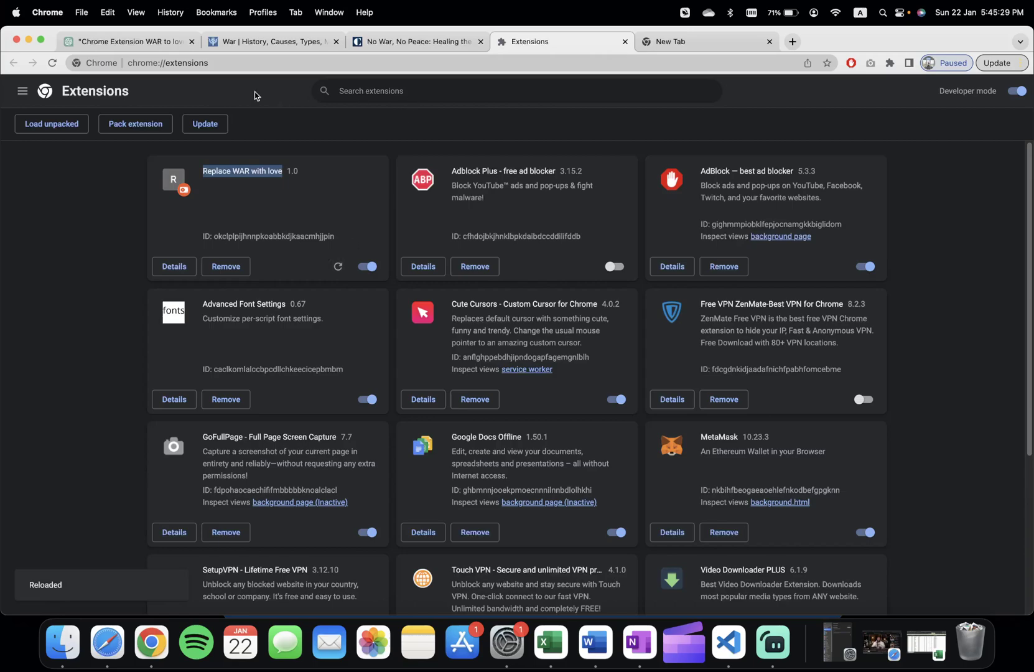
pyautogui.click(249, 42)
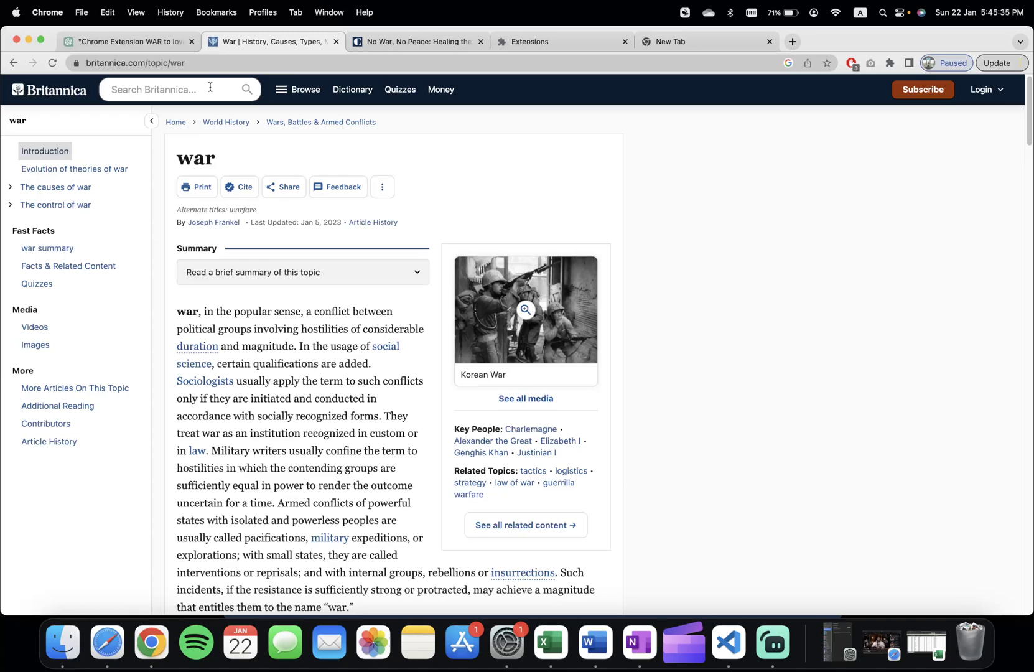
pyautogui.press('super+r')
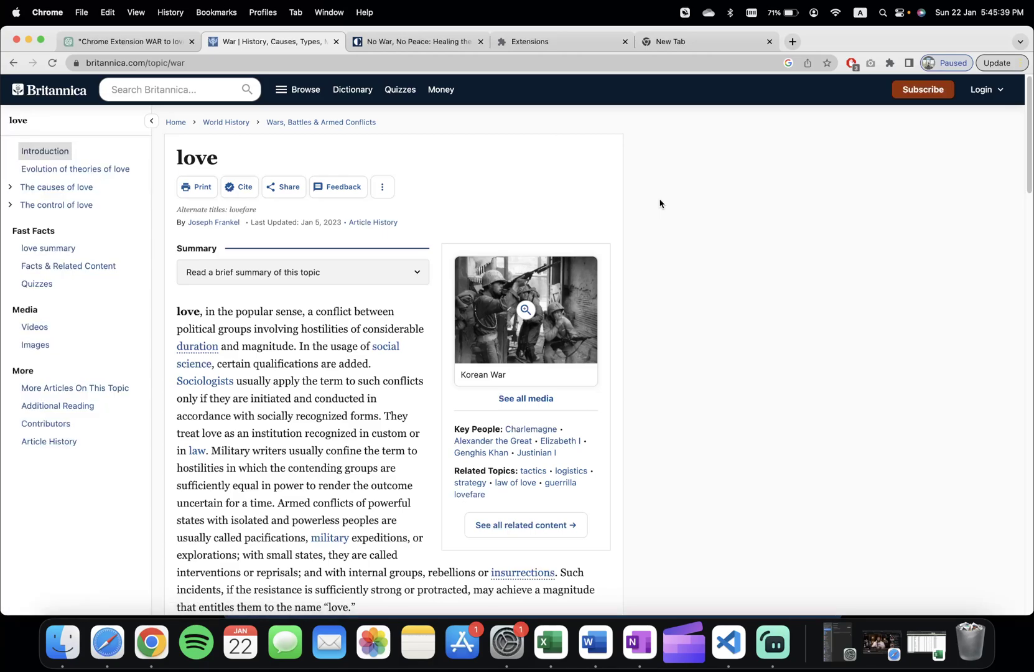
# Step: Disable the Replace WAR with love extension on the Extensions page
pyautogui.click(891, 63)
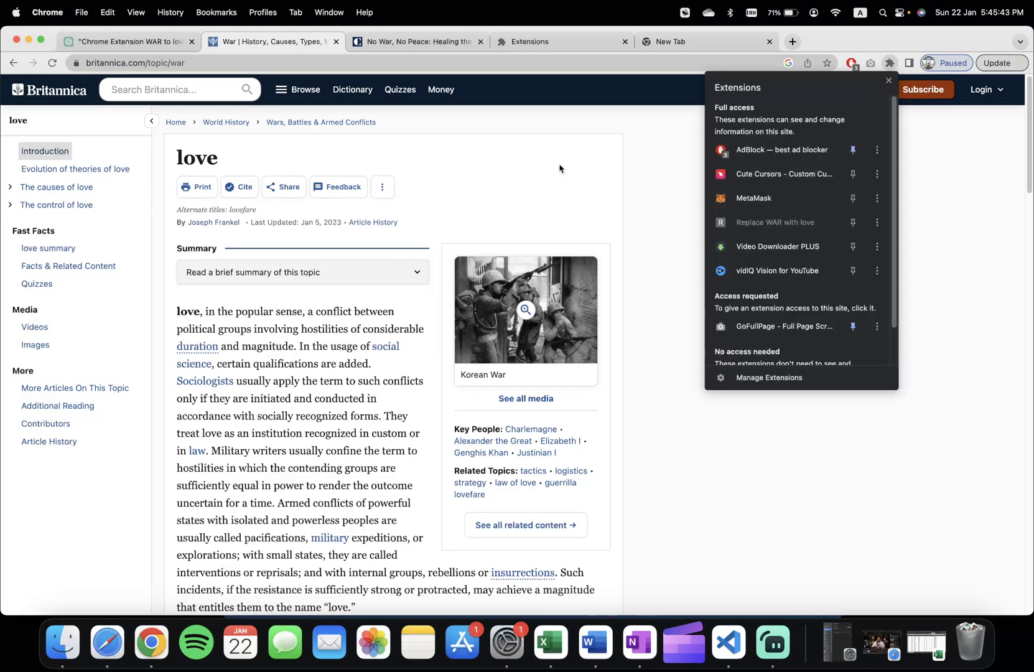
pyautogui.click(587, 47)
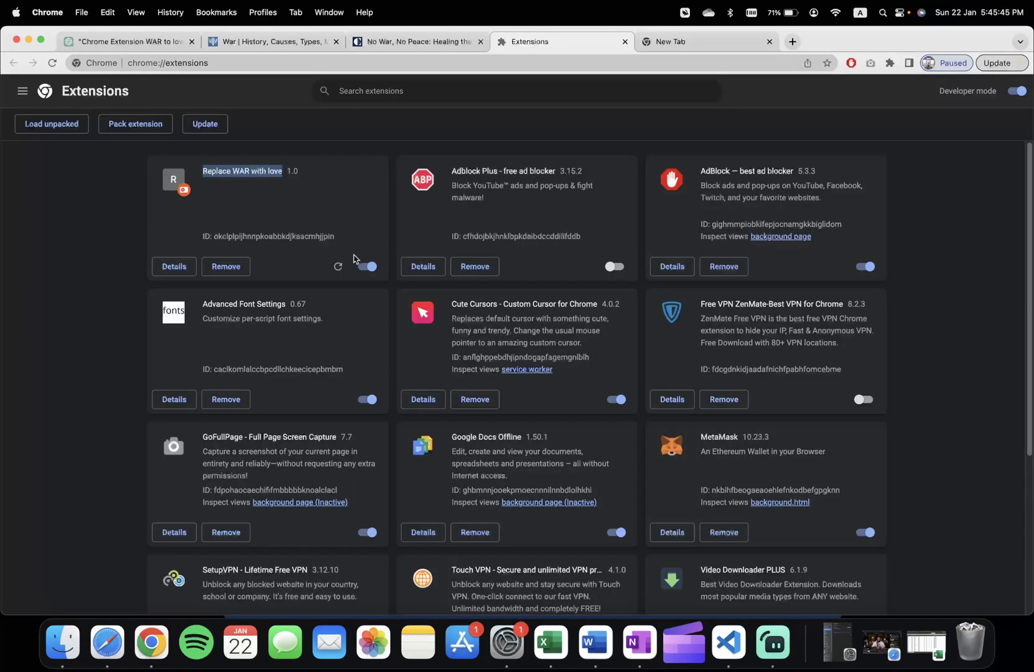
pyautogui.click(366, 267)
# Step: Reload the Britannica article and search it for 'war' to see the original wording
pyautogui.click(279, 41)
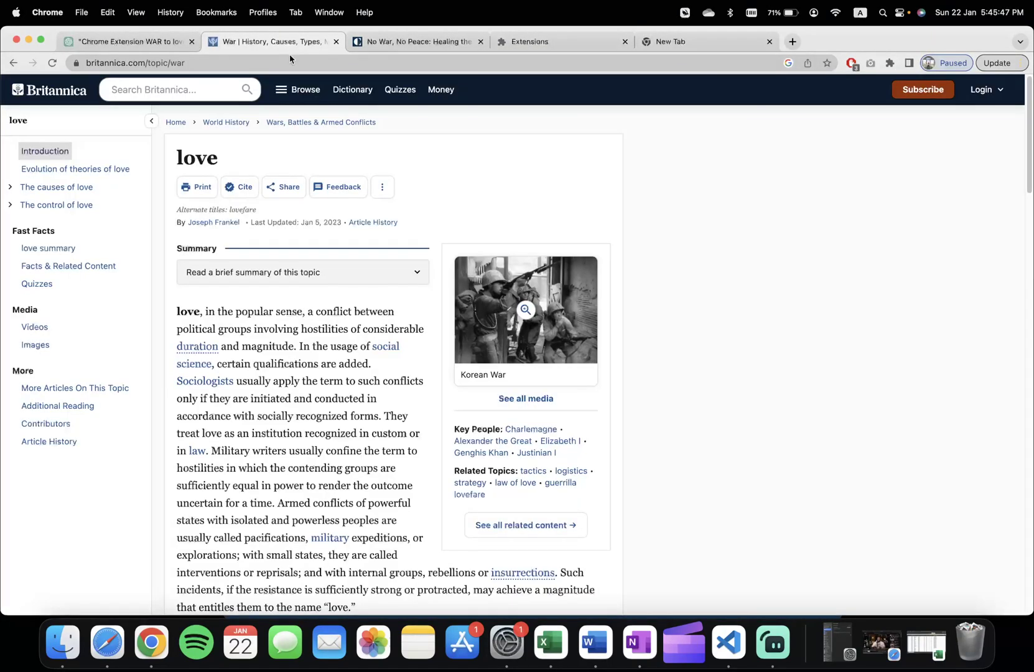
pyautogui.click(289, 62)
pyautogui.press('Return')
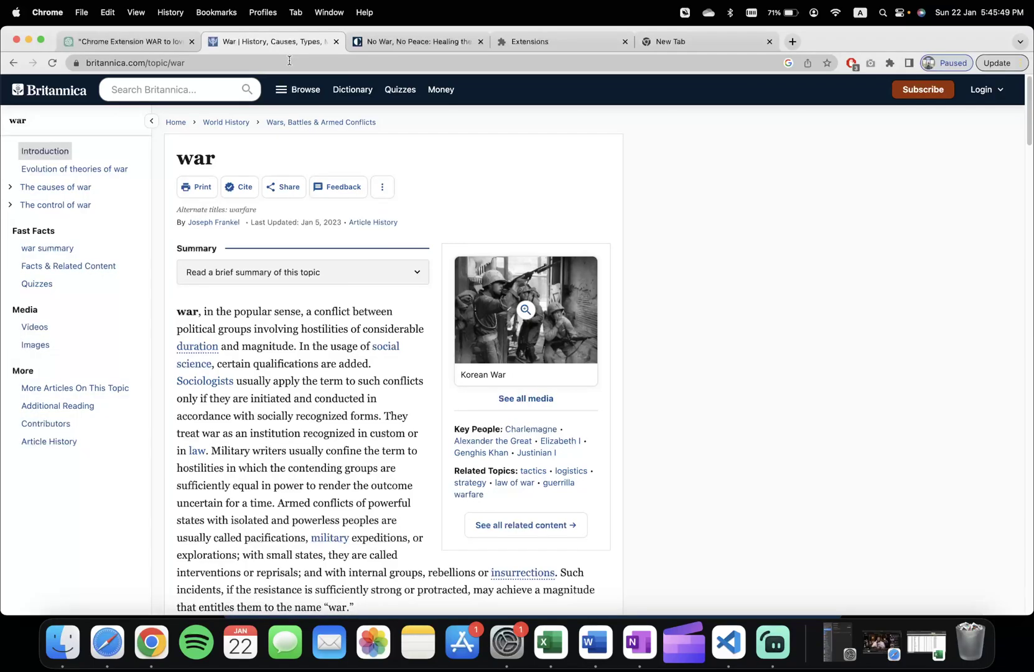
pyautogui.press('super+f')
pyautogui.write('war')
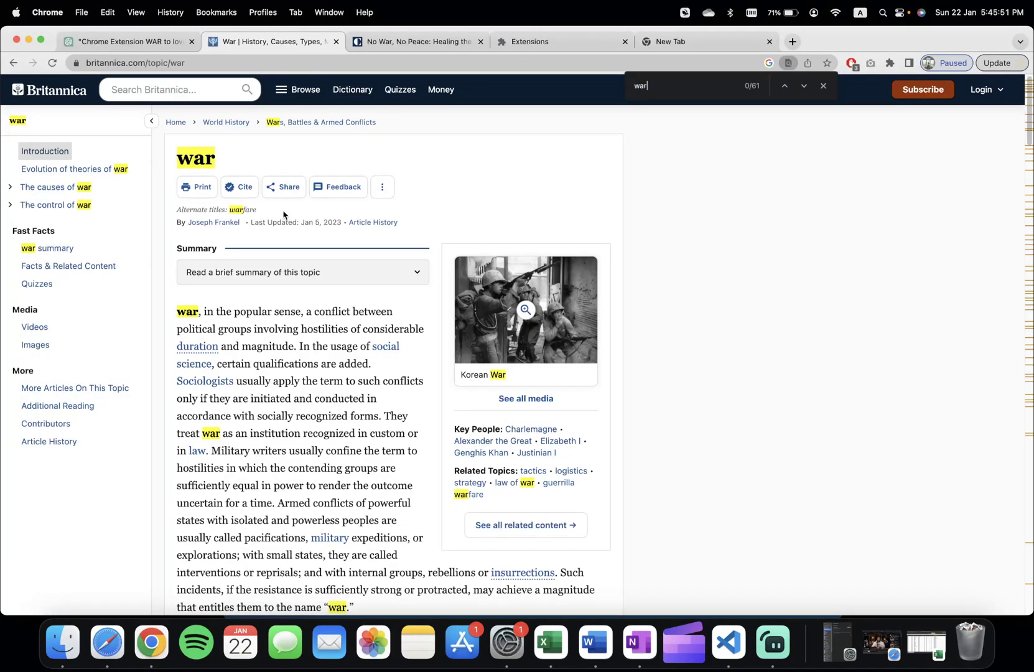
pyautogui.scroll(-1, 308, 378)
pyautogui.scroll(-1, 308, 377)
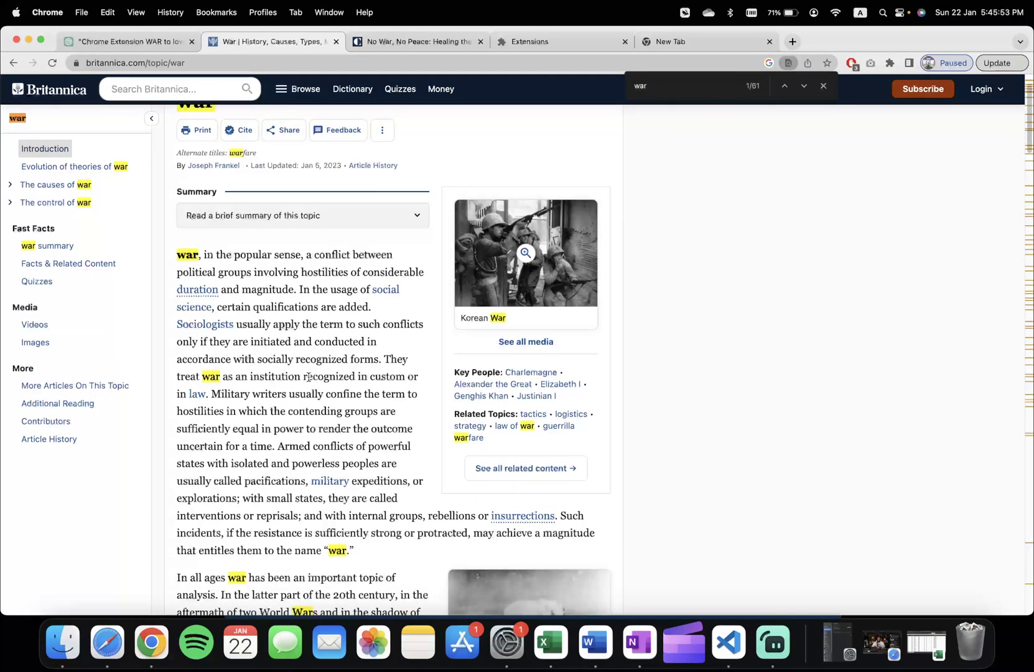
pyautogui.scroll(-2, 308, 378)
pyautogui.scroll(-5, 308, 377)
pyautogui.scroll(-5, 308, 376)
pyautogui.scroll(-2, 308, 376)
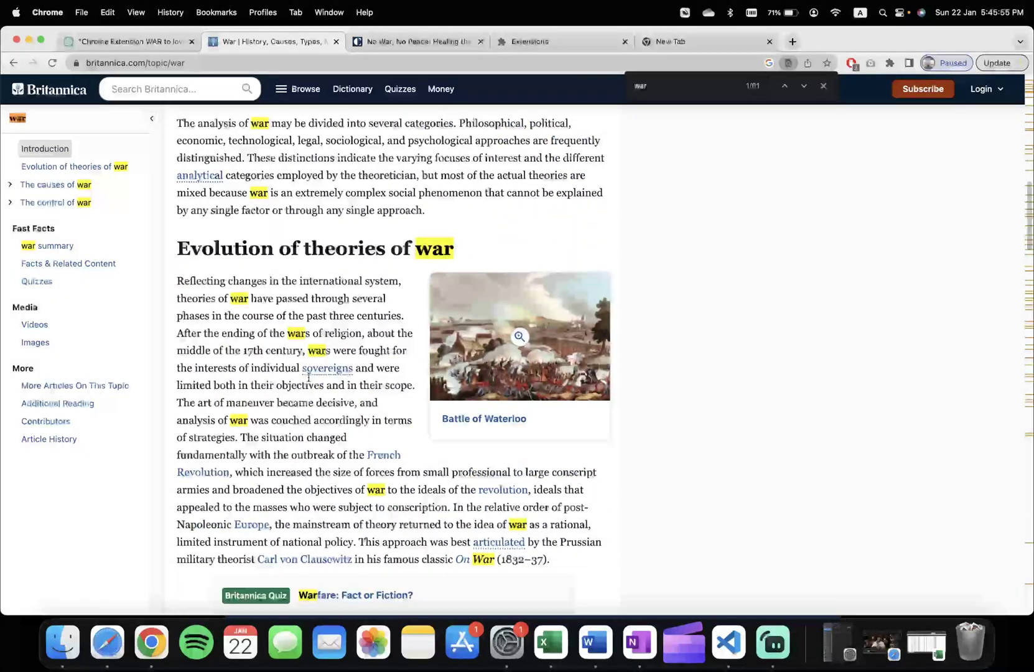
pyautogui.scroll(-2, 308, 376)
pyautogui.scroll(-2, 307, 377)
pyautogui.scroll(-5, 308, 377)
pyautogui.scroll(-1, 308, 377)
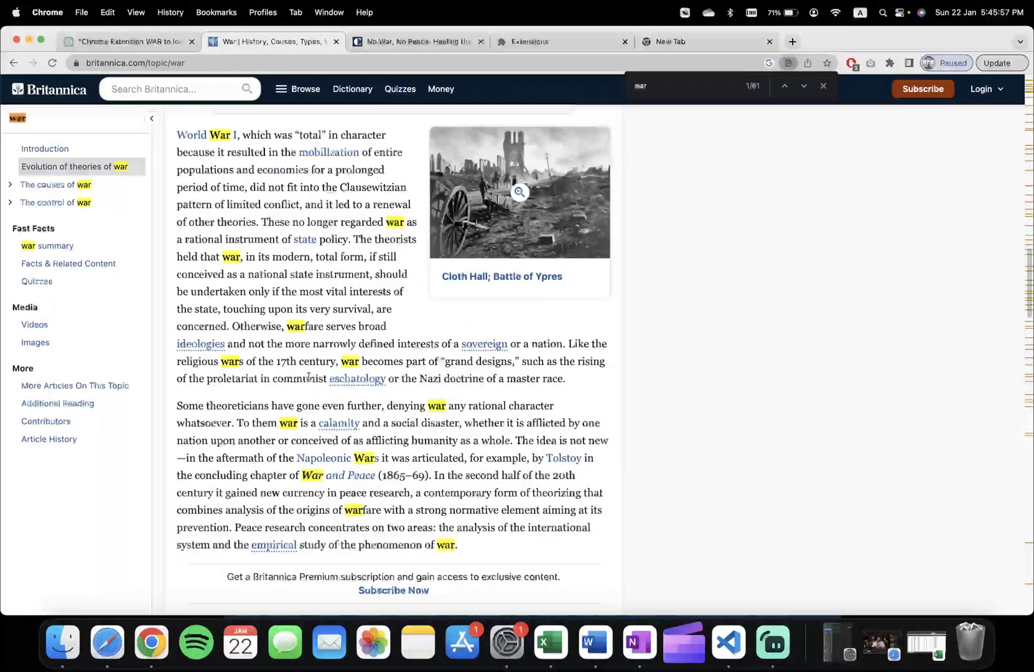
pyautogui.scroll(-3, 308, 377)
pyautogui.scroll(-2, 308, 378)
pyautogui.scroll(-1, 308, 377)
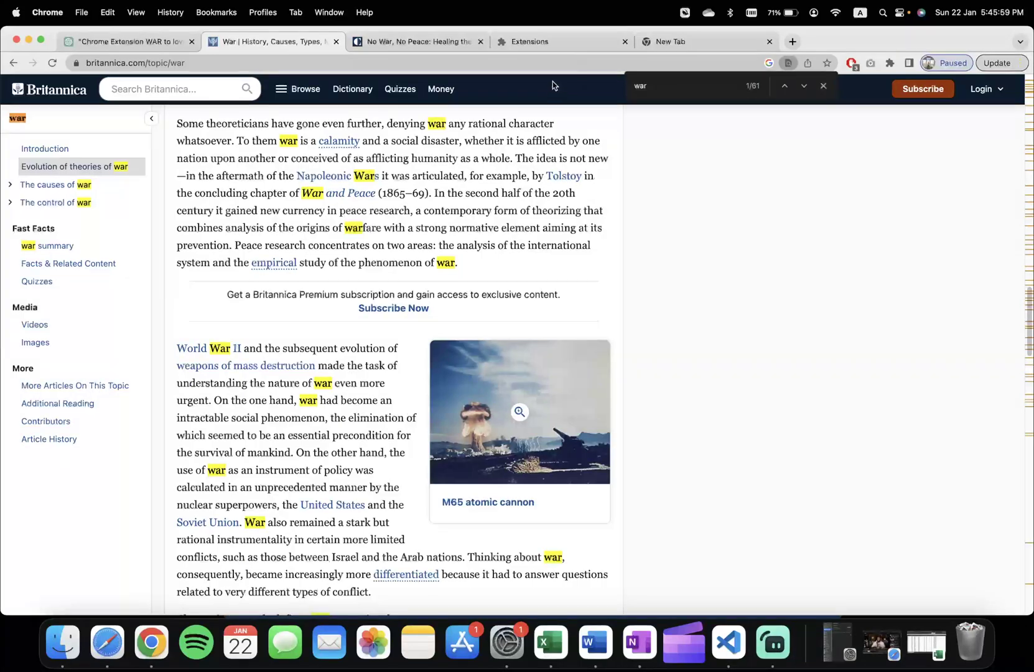
# Step: With the extension on again, reload Britannica and verify 'love' in the title, first paragraph and search
pyautogui.click(566, 47)
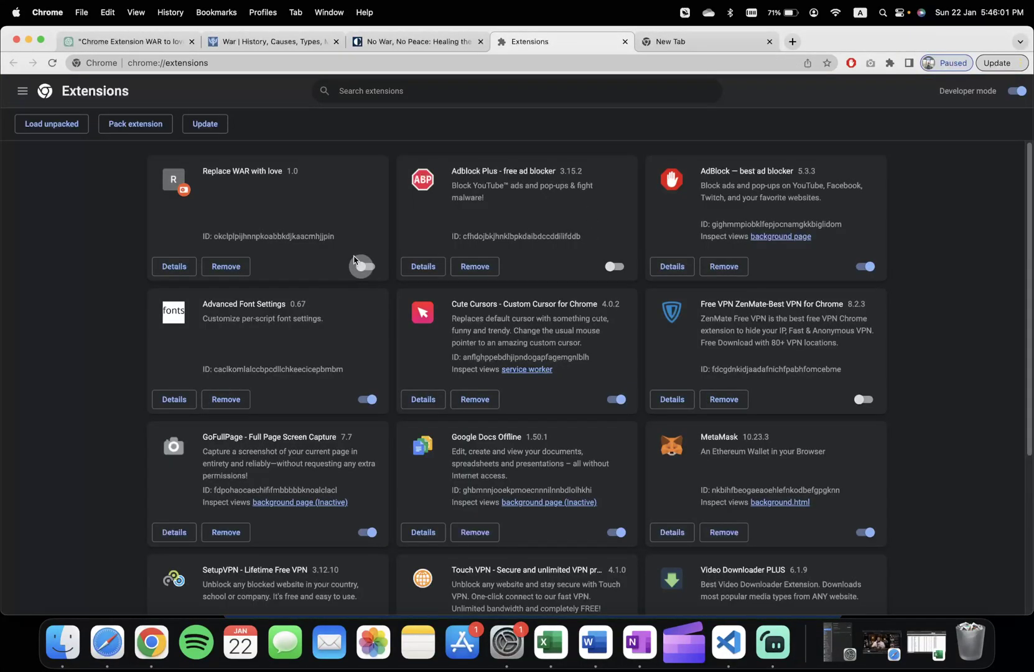
pyautogui.click(270, 41)
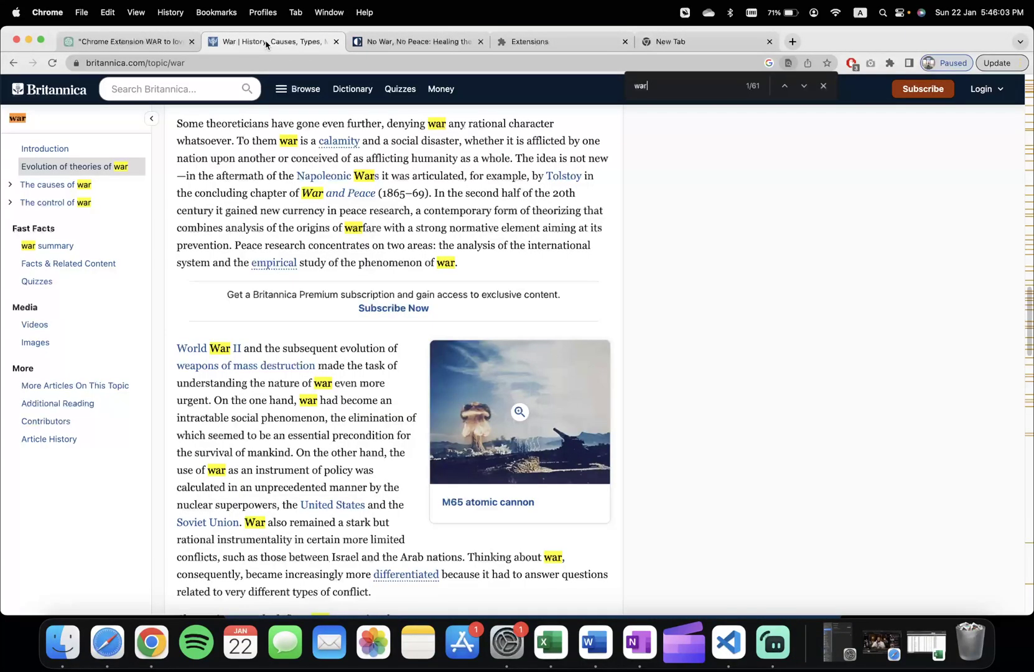
pyautogui.press('super+r')
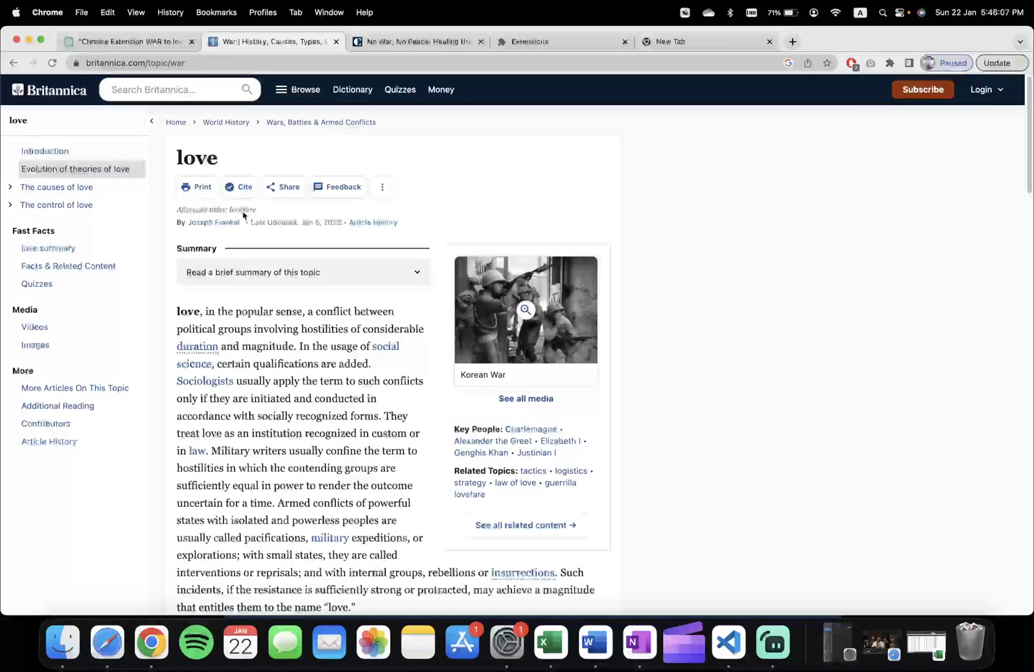
pyautogui.doubleClick(186, 158)
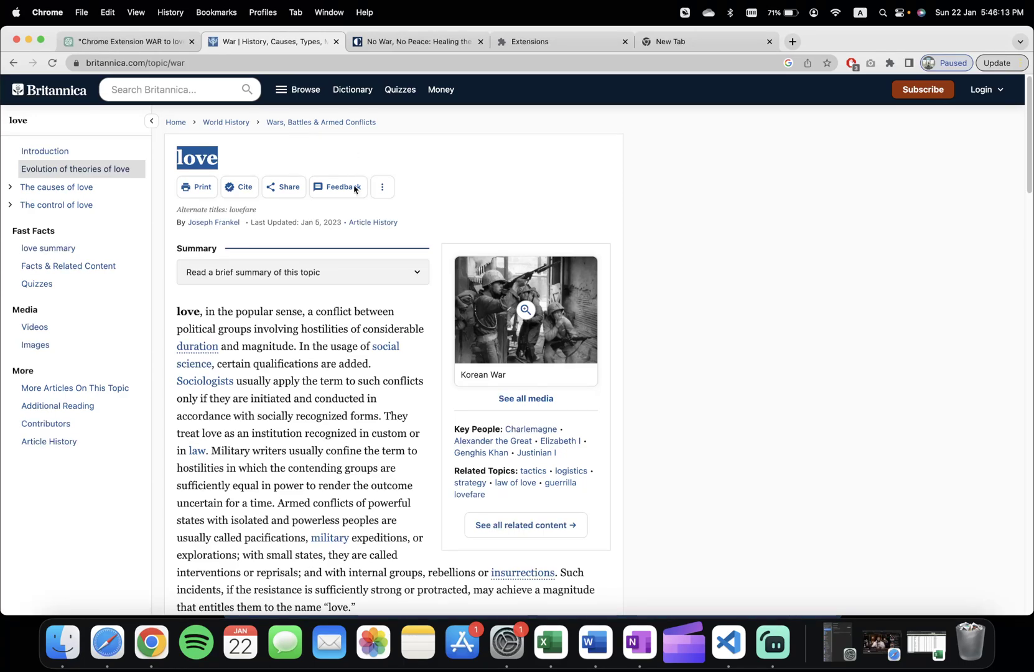
pyautogui.doubleClick(188, 312)
pyautogui.scroll(-2, 260, 384)
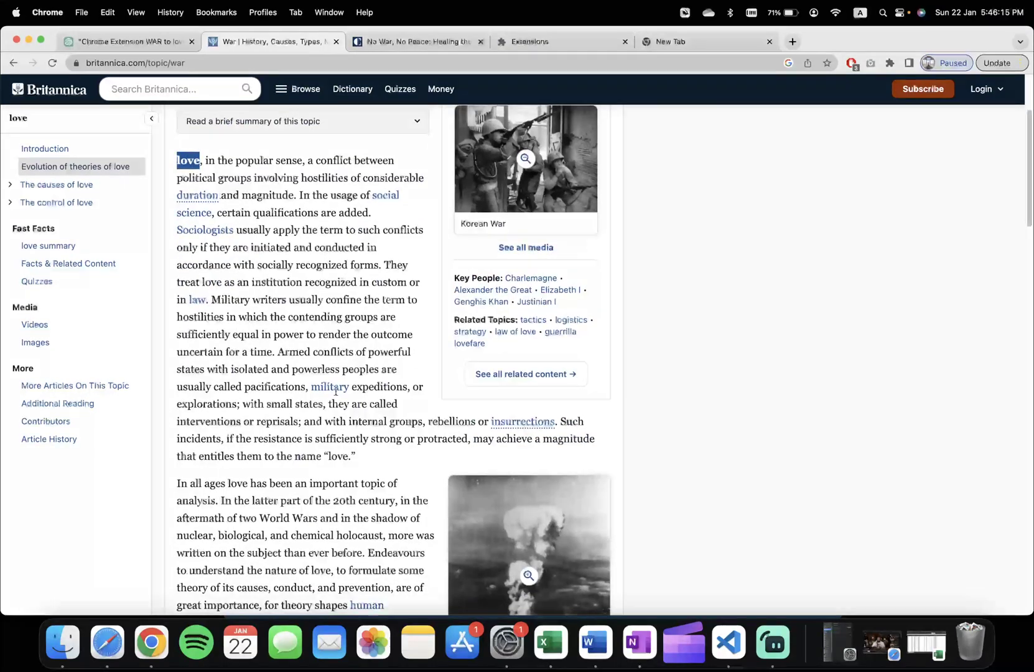
pyautogui.scroll(-2, 259, 385)
pyautogui.press('super+f')
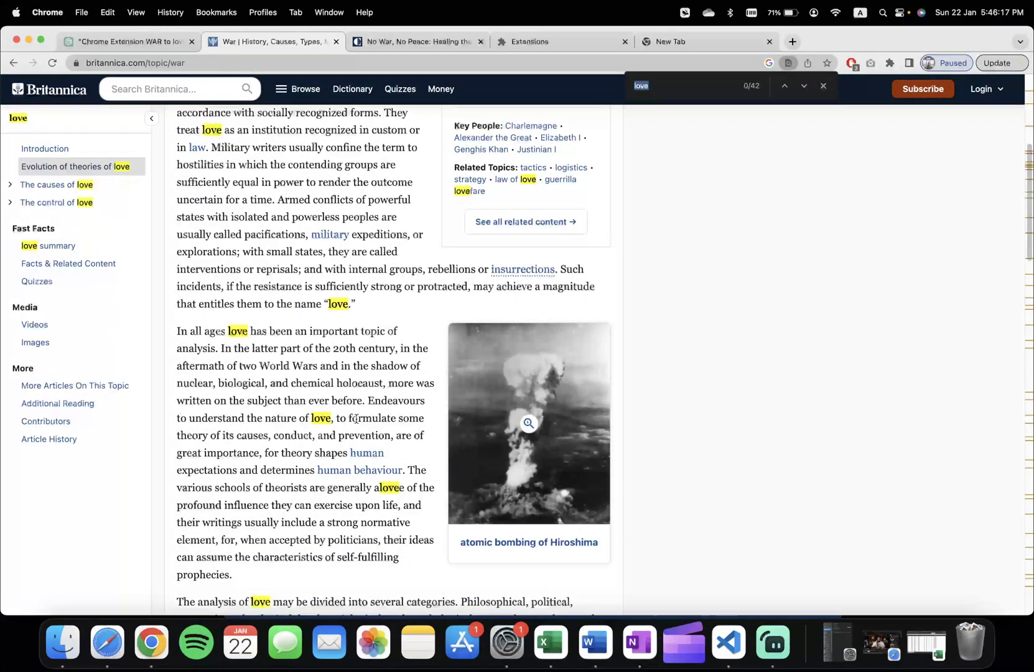
pyautogui.scroll(-5, 236, 329)
pyautogui.scroll(-10, 236, 330)
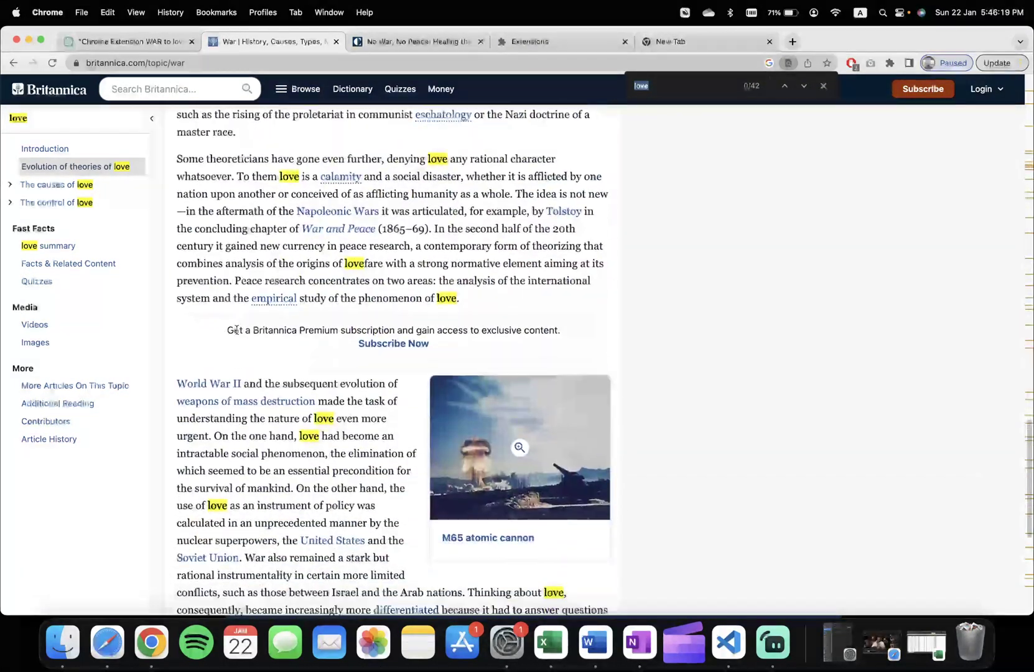
pyautogui.scroll(-3, 236, 330)
pyautogui.scroll(1, 237, 330)
pyautogui.scroll(12, 236, 329)
pyautogui.scroll(8, 237, 329)
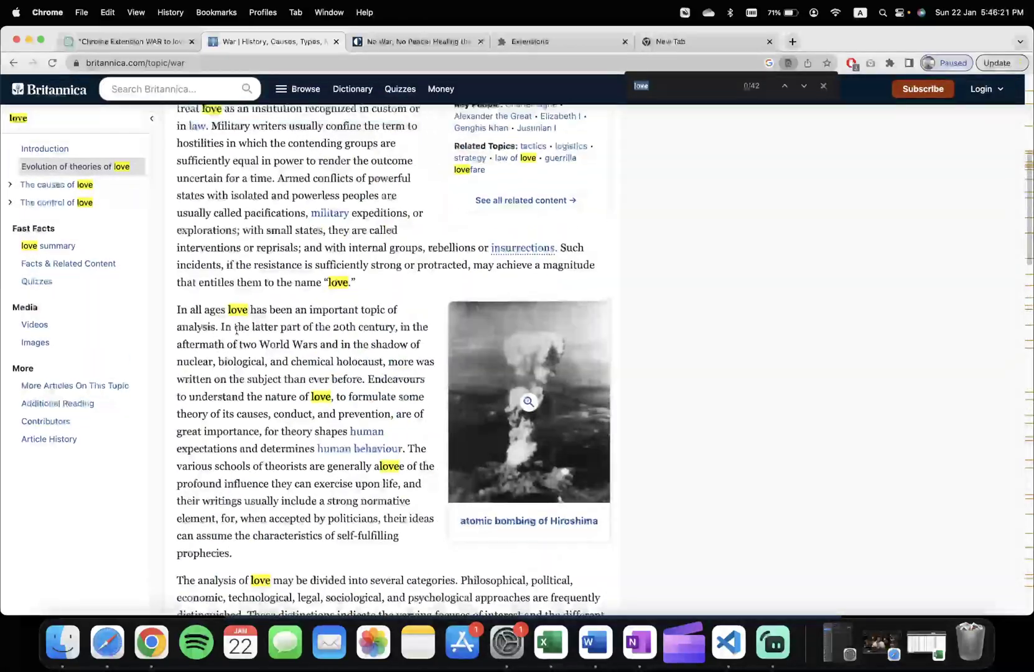
# Step: Check the Carnegie No War, No Peace article's title and search it for 'war'
pyautogui.click(398, 53)
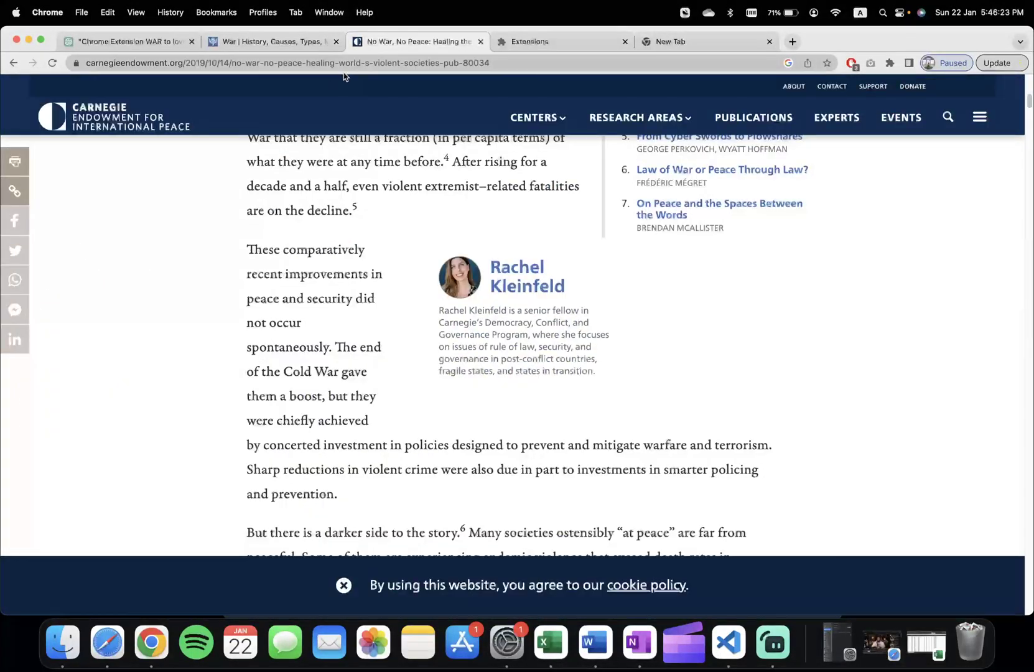
pyautogui.scroll(1, 485, 225)
pyautogui.scroll(10, 485, 225)
pyautogui.doubleClick(501, 201)
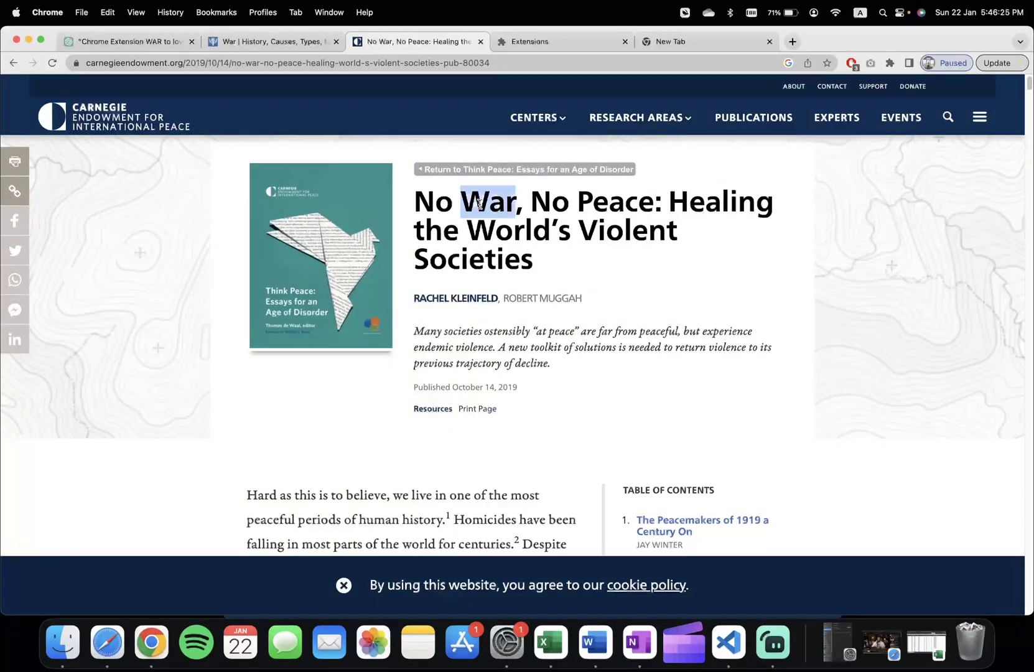
pyautogui.scroll(-2, 485, 225)
pyautogui.scroll(-4, 363, 234)
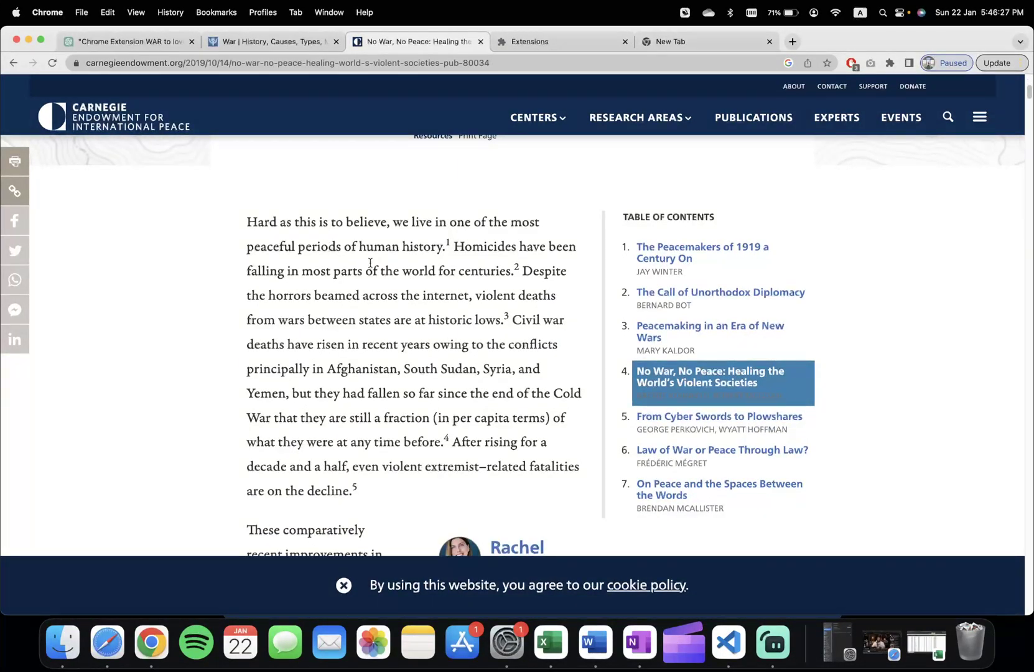
pyautogui.press('super+f')
pyautogui.write('war')
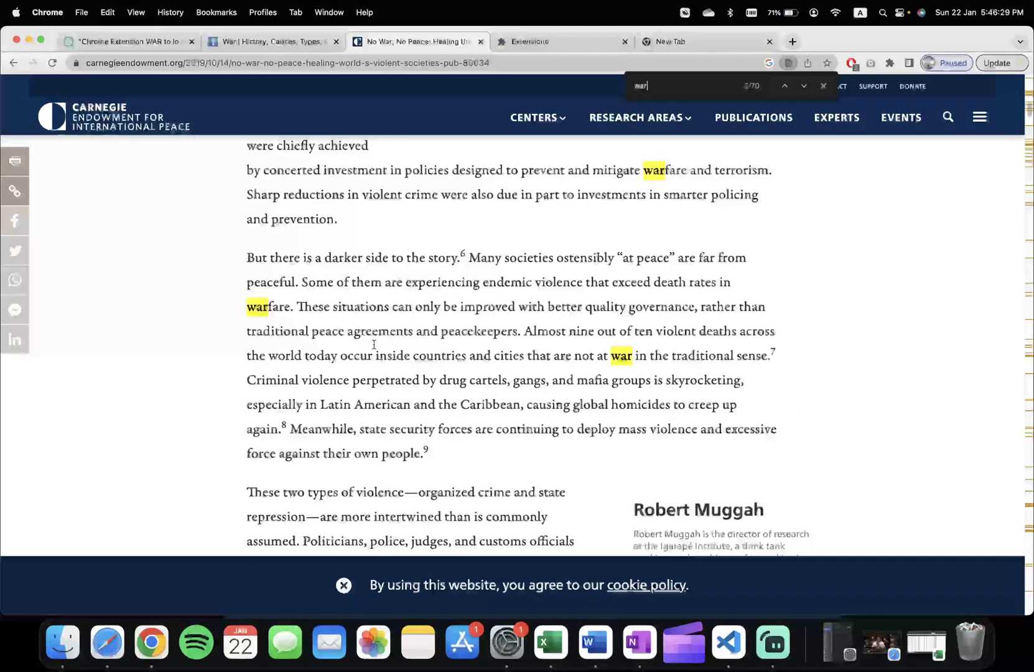
pyautogui.scroll(1, 453, 404)
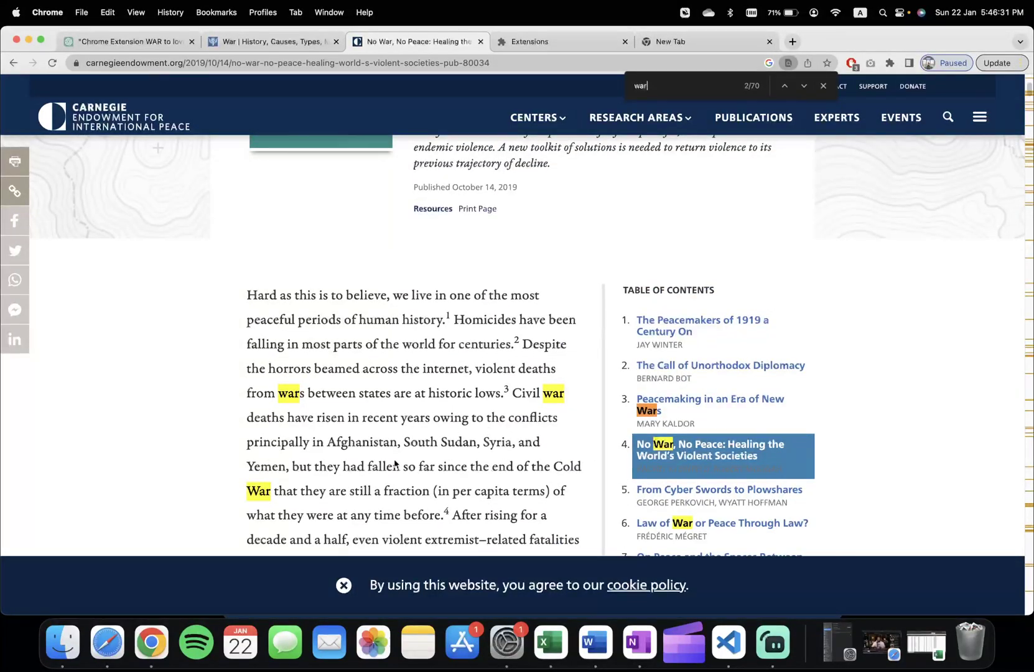
pyautogui.scroll(-3, 461, 426)
# Step: Reload the Carnegie article via the address bar and recount the War/love matches
pyautogui.click(421, 66)
pyautogui.press('Return')
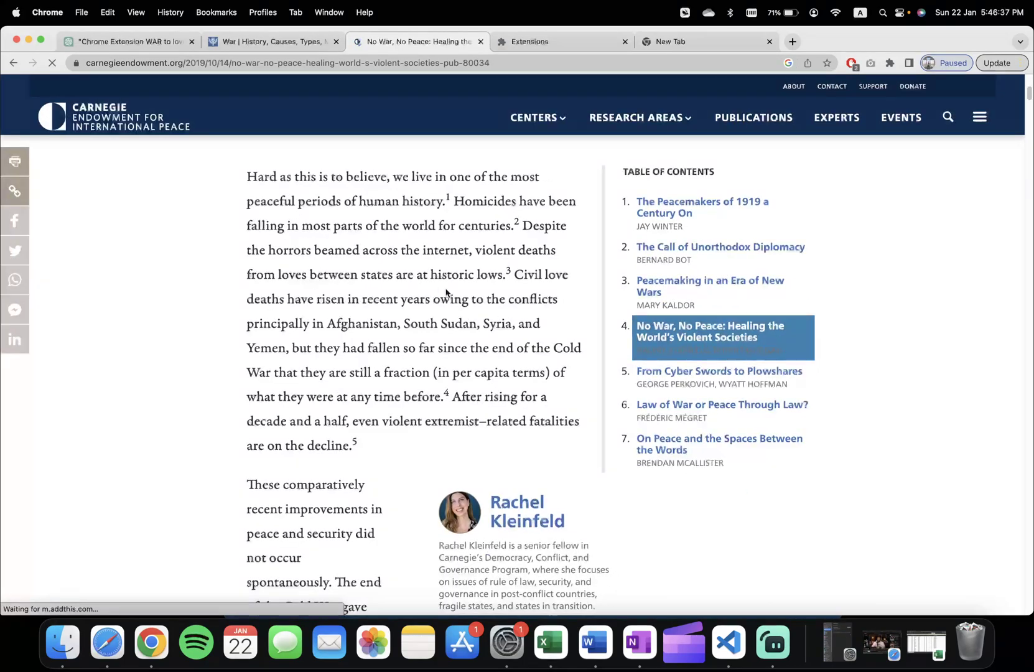
pyautogui.scroll(5, 420, 299)
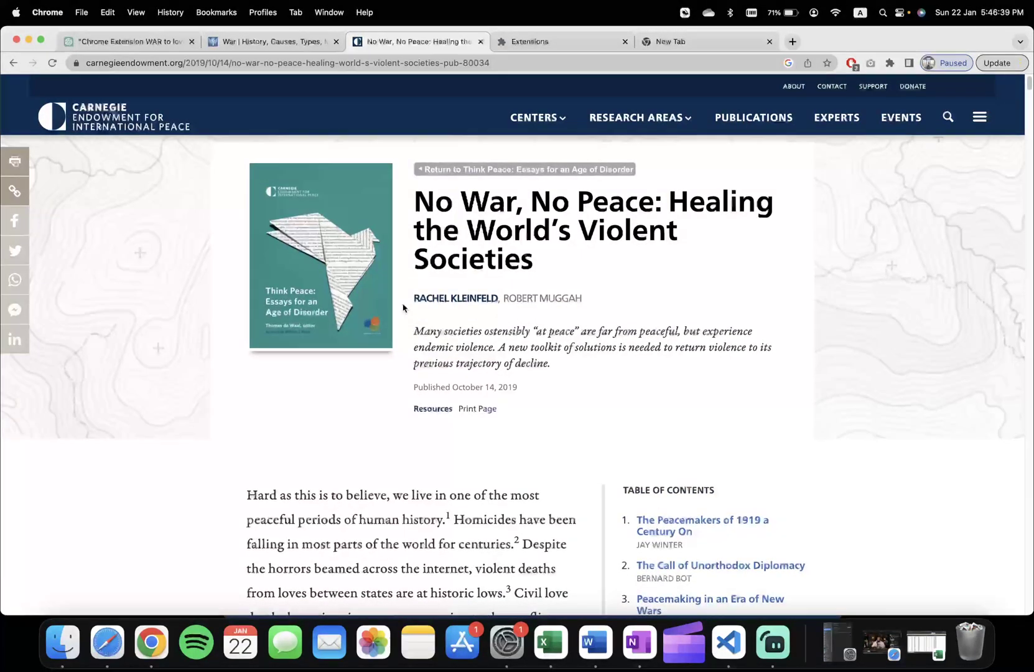
pyautogui.press('super+f')
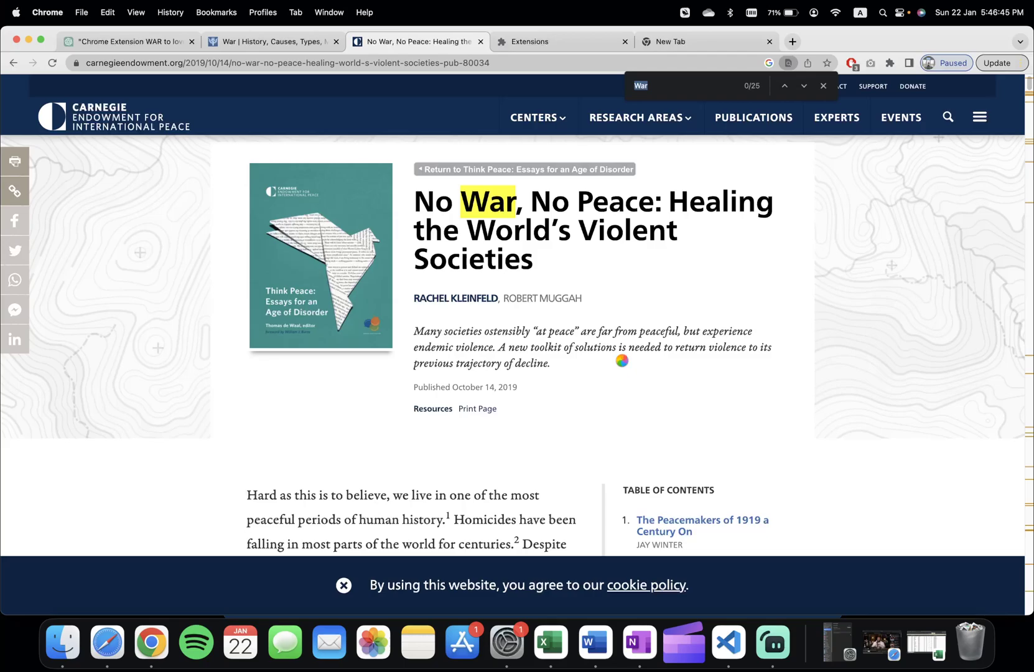
pyautogui.scroll(-8, 622, 361)
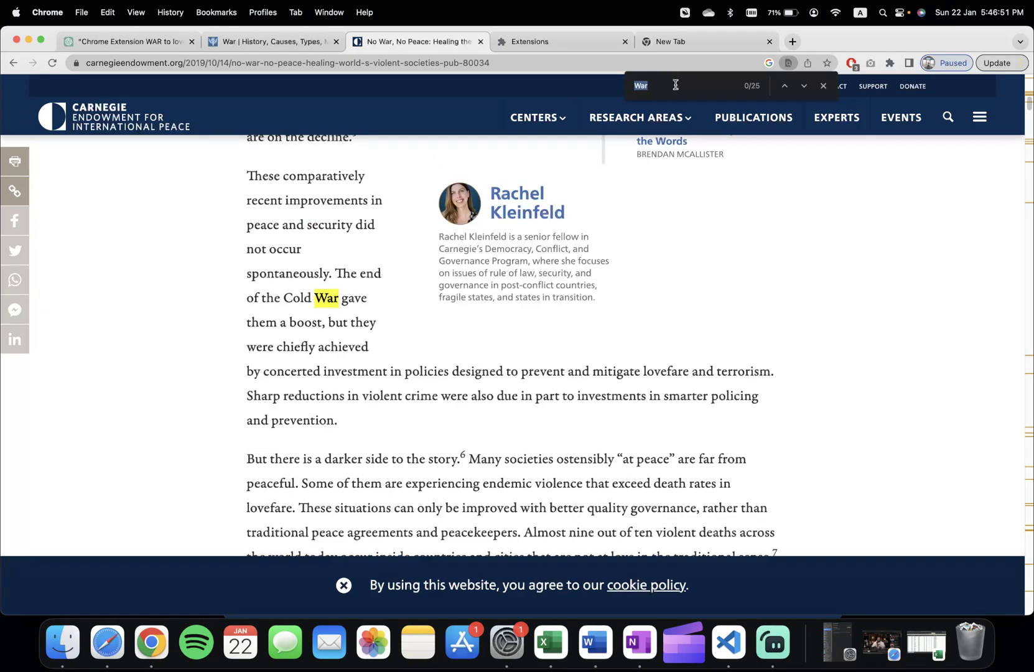
pyautogui.write('love')
pyautogui.scroll(-2, 461, 309)
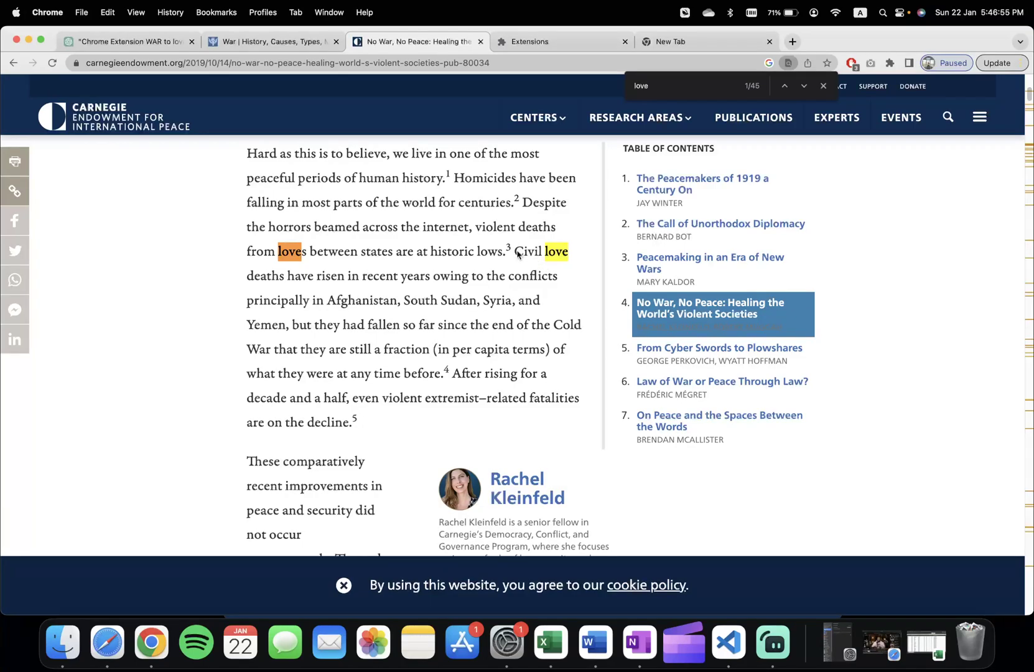